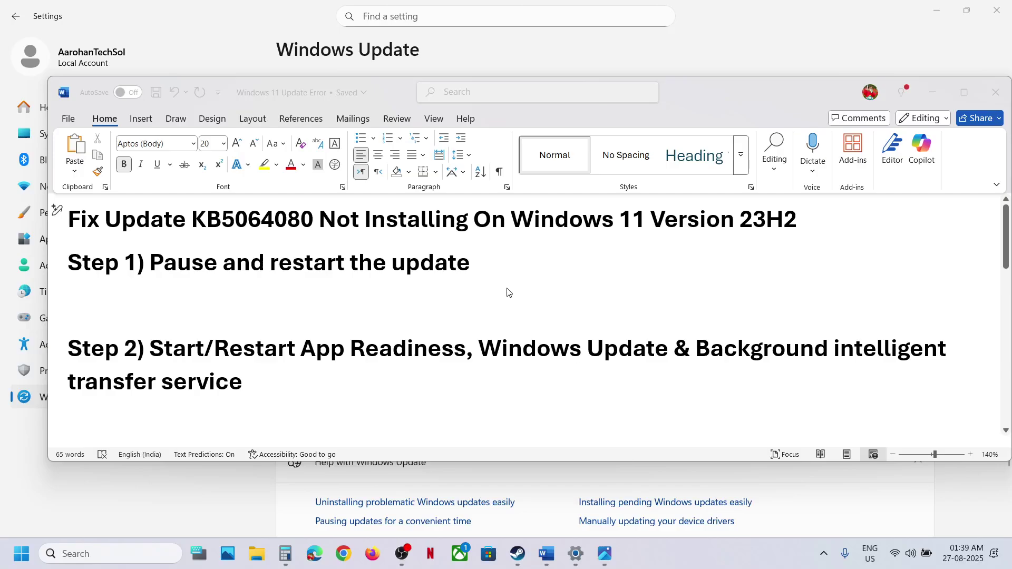
Select KB5064080 and Step 1's pause-updates text in the Word notes, then bring Windows Update forward.
{"action": "left_click", "coordinate": [269, 228]}
{"action": "double_click", "coordinate": [253, 231]}
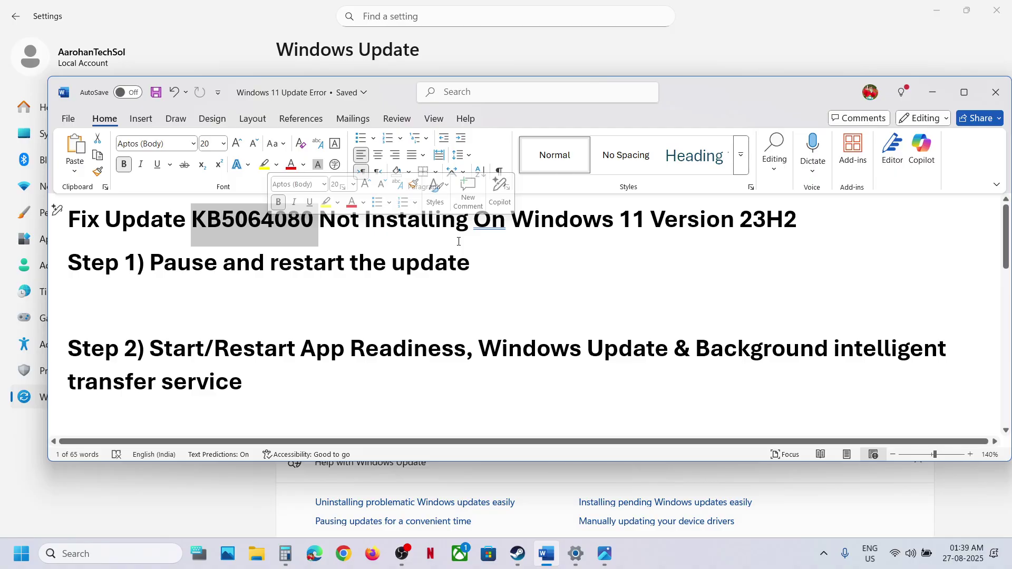
{"action": "left_click_drag", "start_coordinate": [168, 270], "coordinate": [515, 271]}
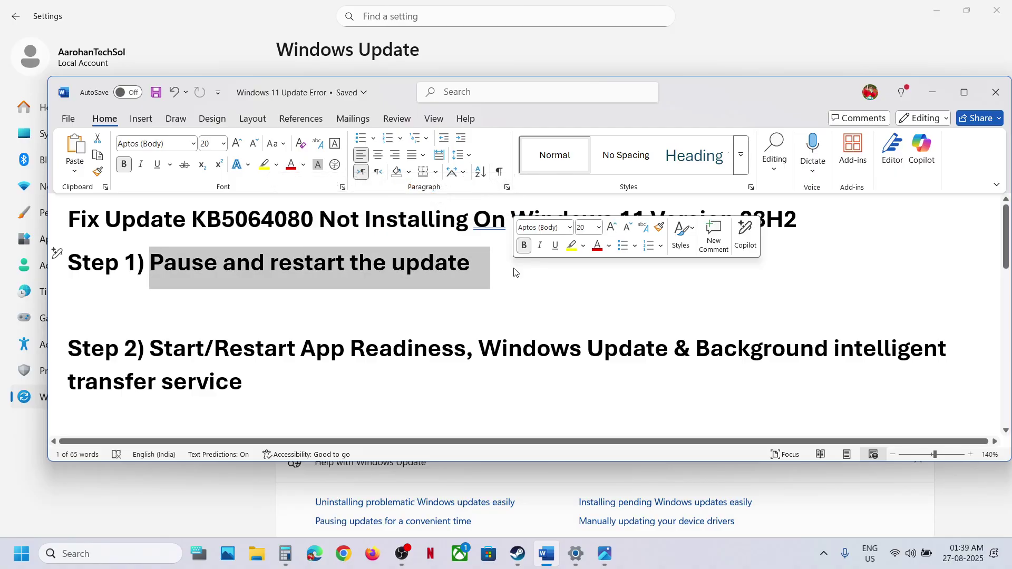
{"action": "left_click", "coordinate": [346, 69]}
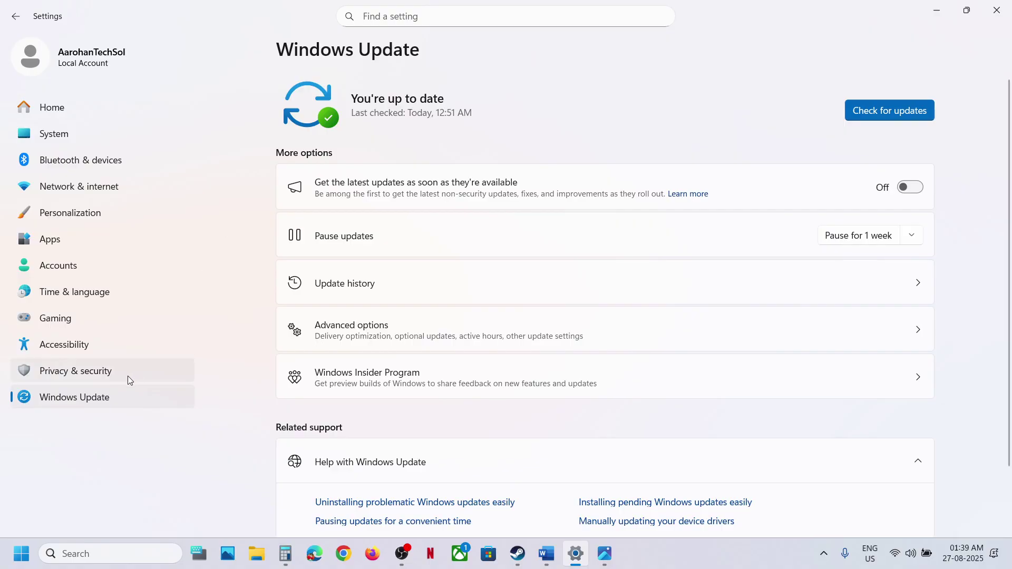
Pause Windows updates for 1 week, then resume them to trigger a fresh check.
{"action": "left_click", "coordinate": [849, 239]}
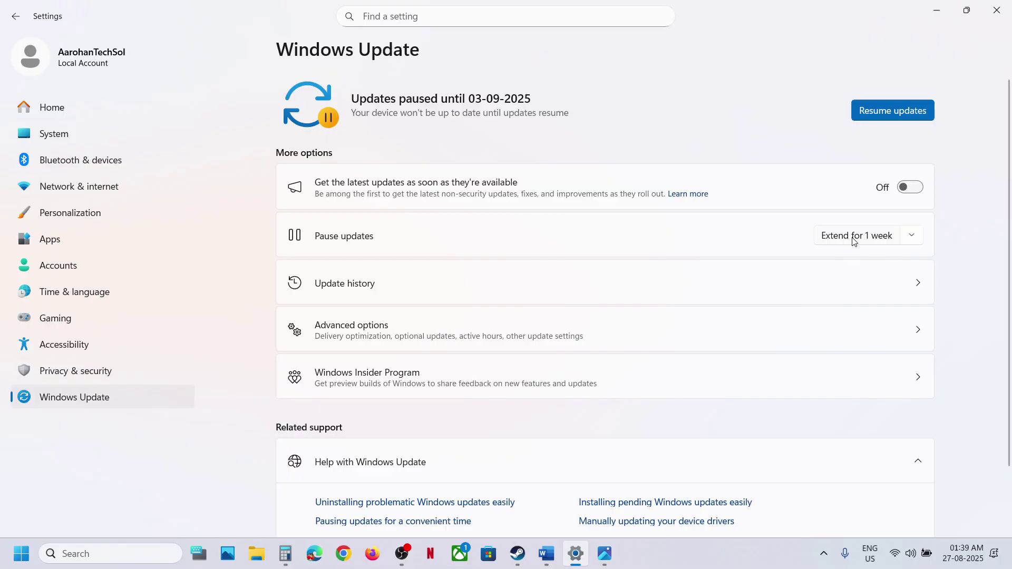
{"action": "left_click", "coordinate": [876, 115]}
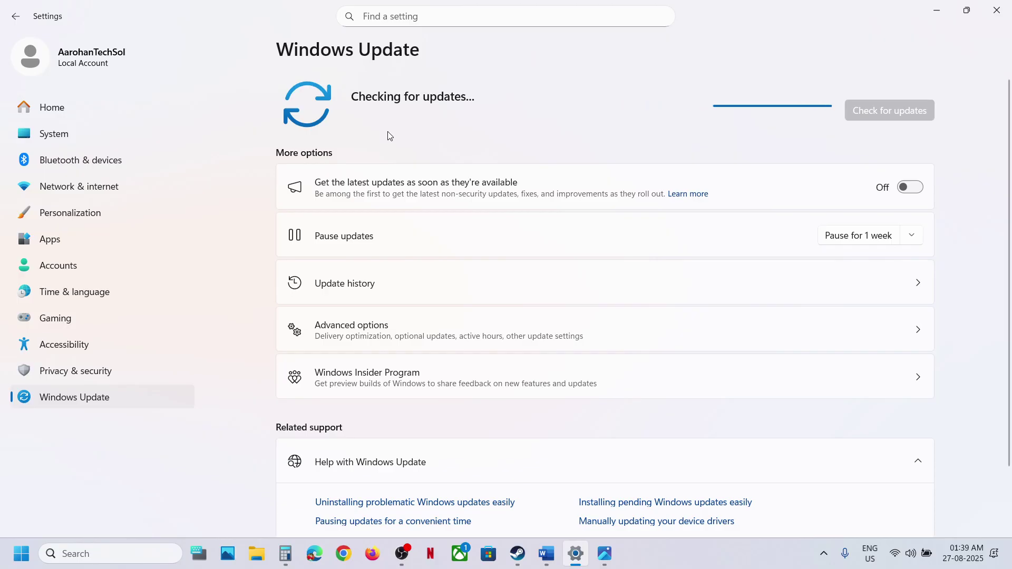
{"action": "left_click", "coordinate": [547, 556]}
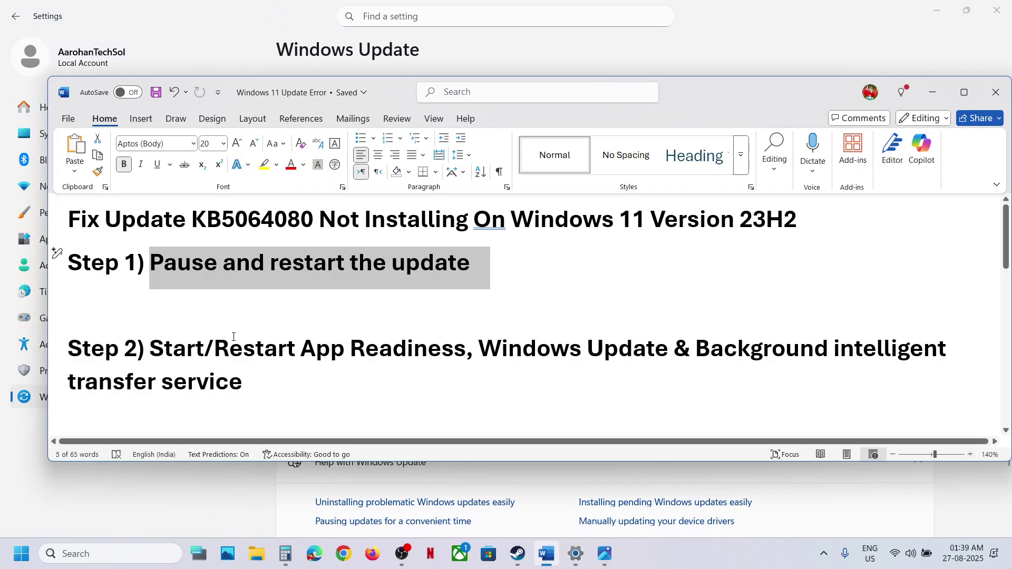
Select Step 2's App Readiness restart text, then search 'services' and open the Services console.
{"action": "left_click_drag", "start_coordinate": [167, 352], "coordinate": [465, 352]}
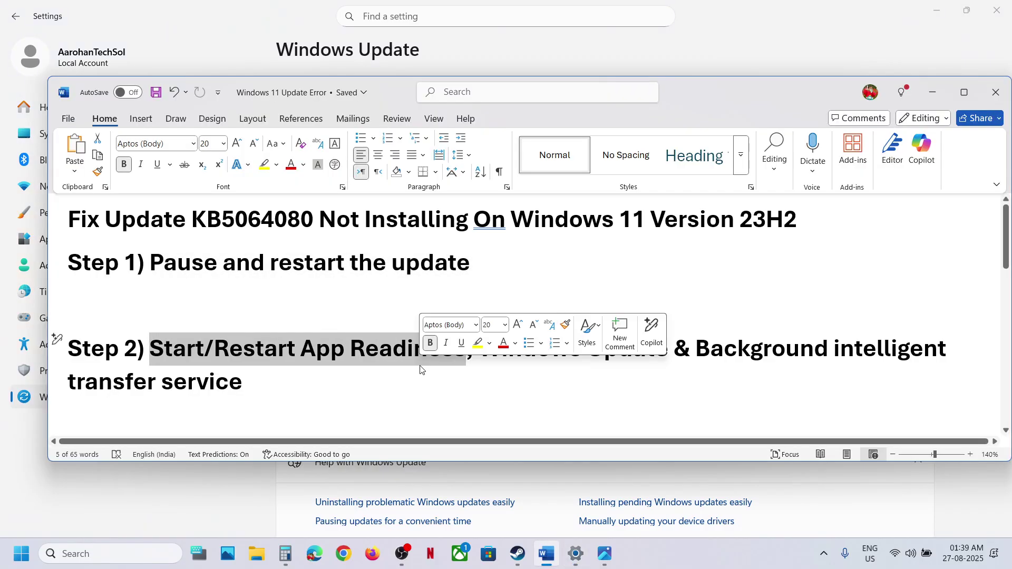
{"action": "left_click", "coordinate": [104, 560]}
{"action": "type", "text": "services"}
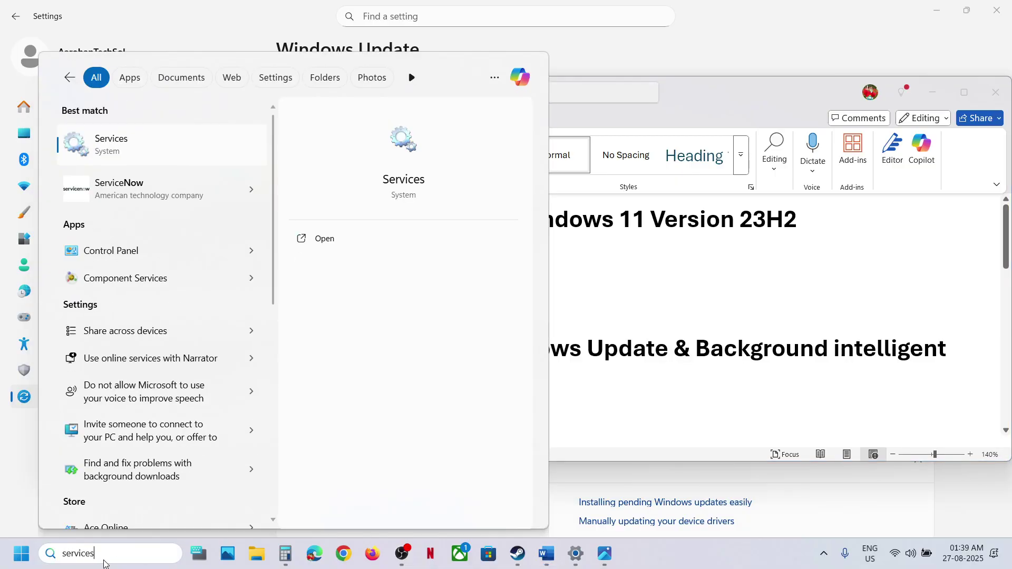
{"action": "key", "text": "Return"}
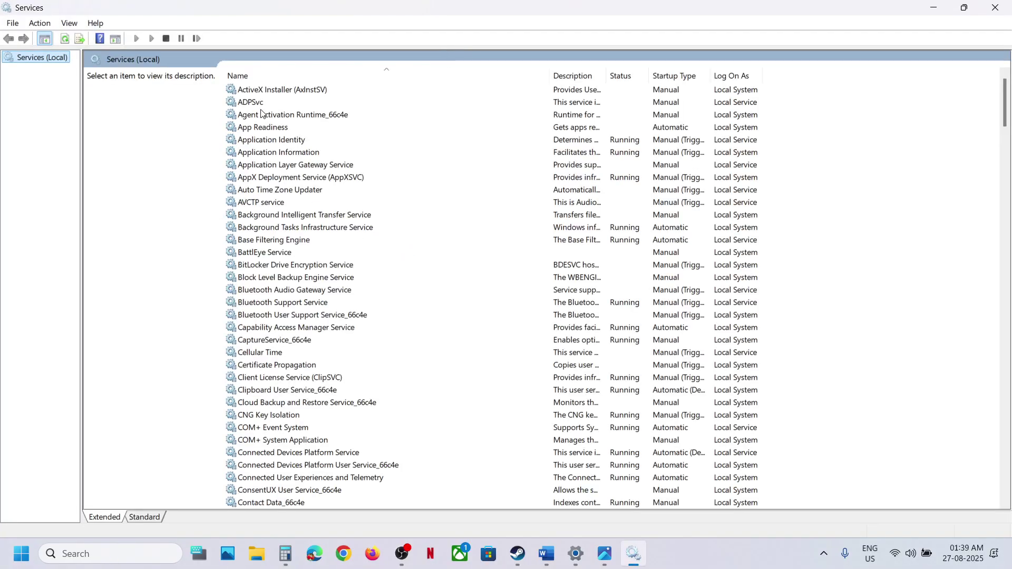
Set App Readiness to Automatic startup, start it, then restart the service.
{"action": "left_click", "coordinate": [263, 130]}
{"action": "double_click", "coordinate": [283, 132]}
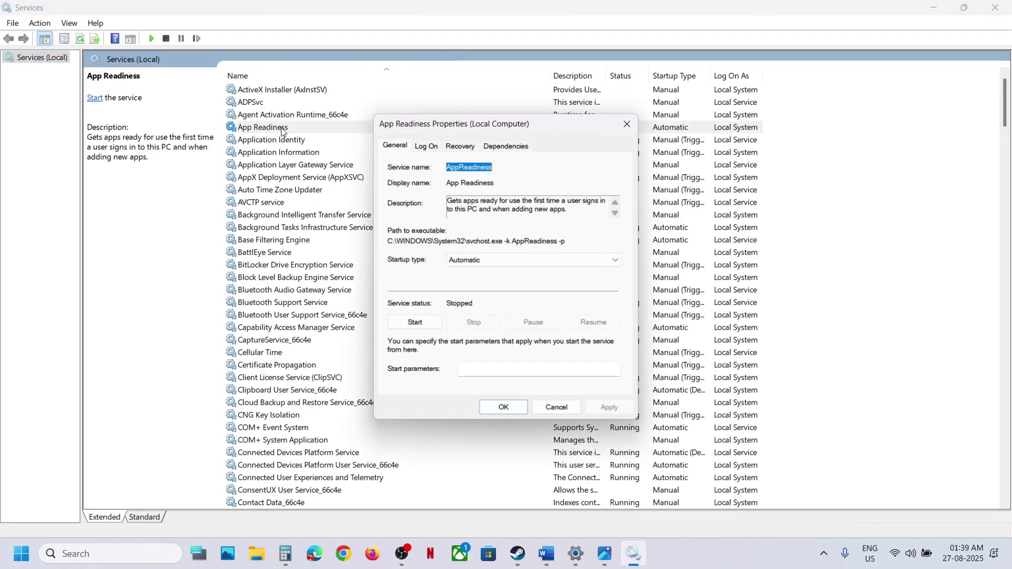
{"action": "left_click", "coordinate": [532, 261]}
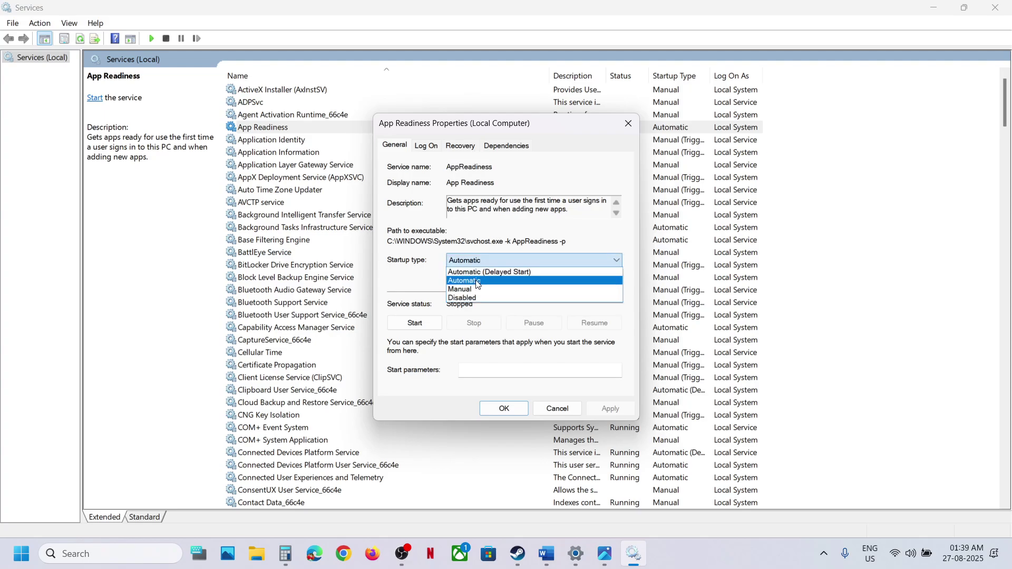
{"action": "left_click", "coordinate": [478, 285]}
{"action": "left_click", "coordinate": [602, 410]}
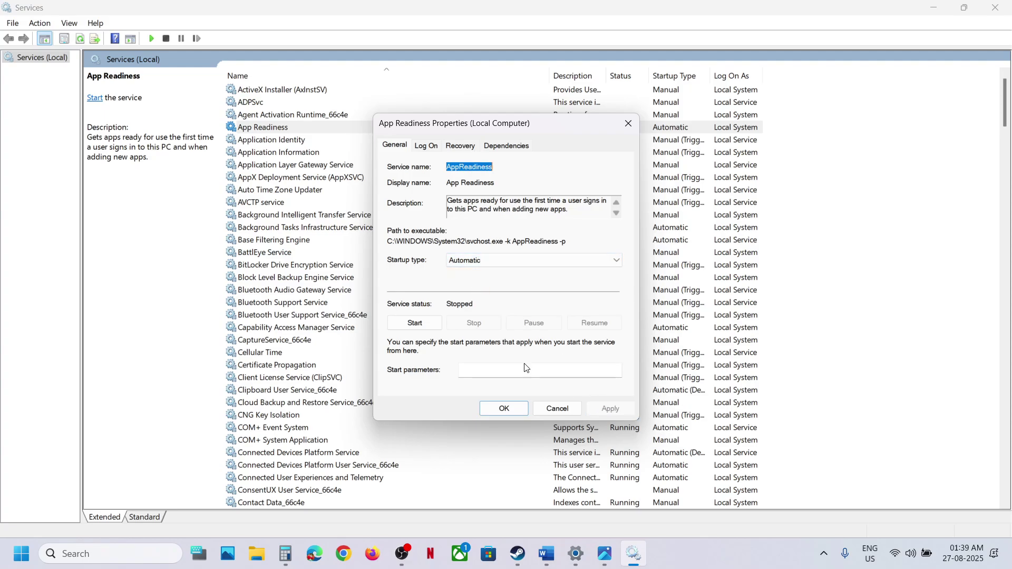
{"action": "left_click", "coordinate": [433, 325]}
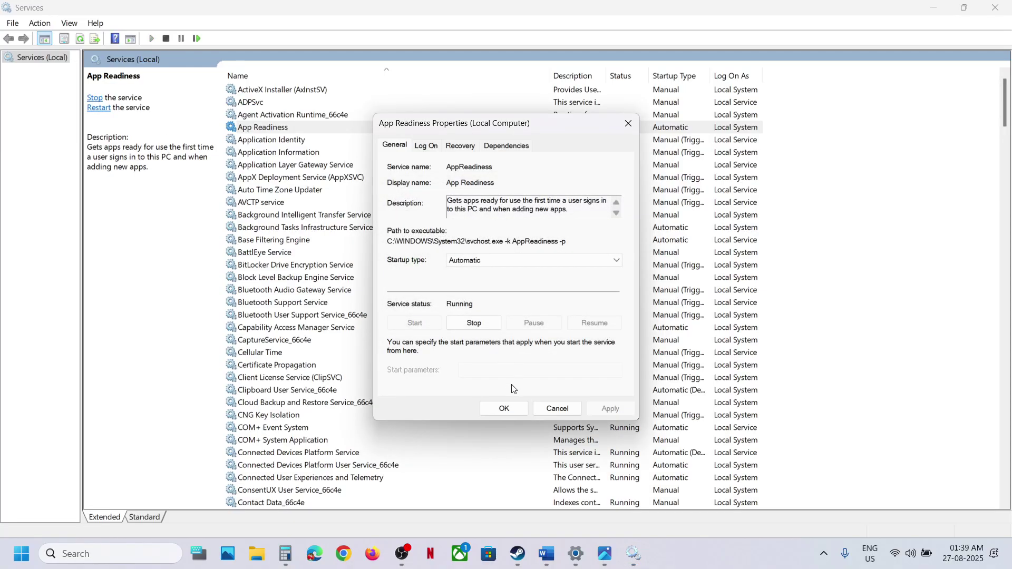
{"action": "left_click", "coordinate": [504, 409]}
{"action": "right_click", "coordinate": [325, 132]}
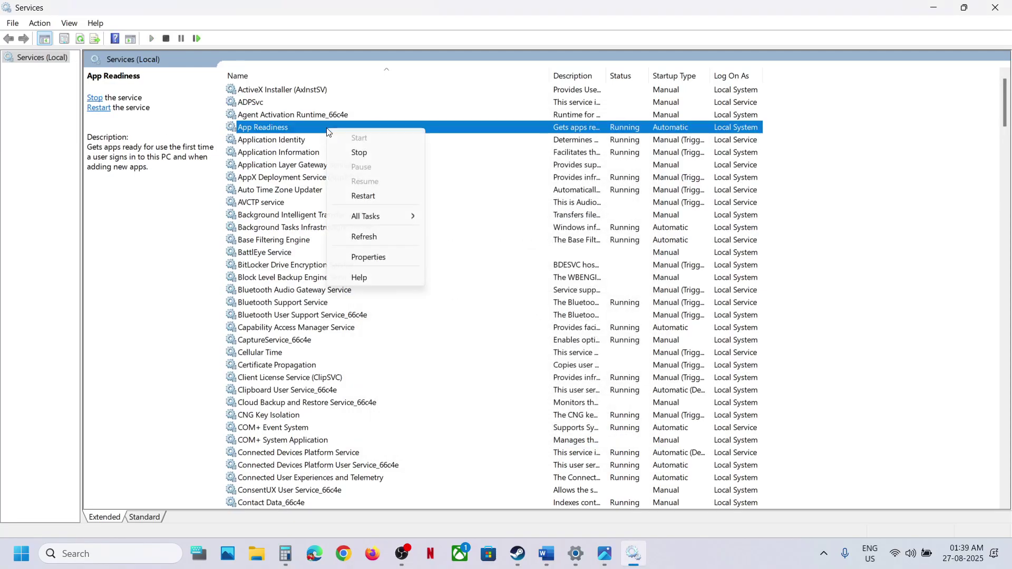
{"action": "left_click", "coordinate": [371, 197]}
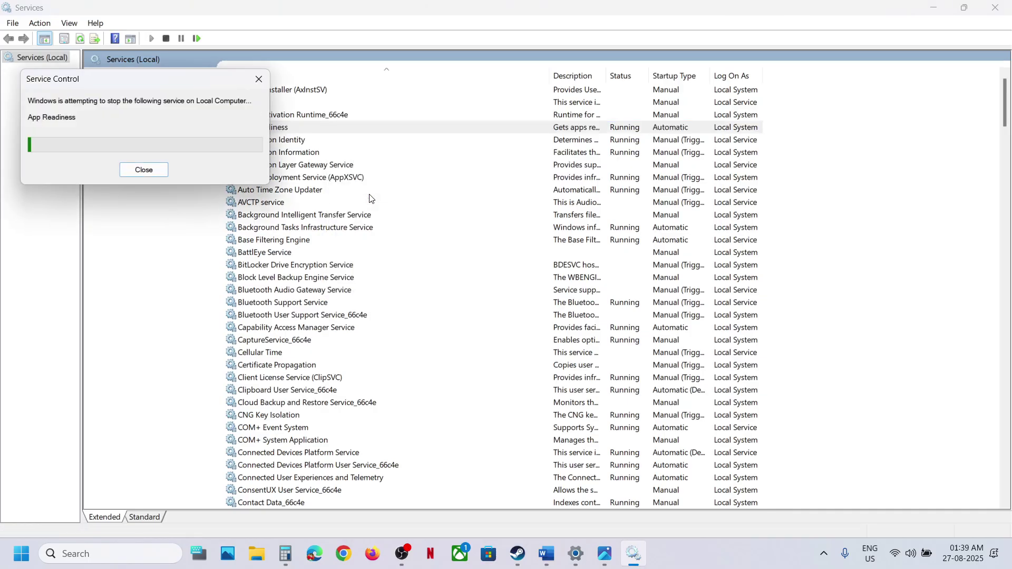
Set the Windows Update service to Automatic startup and restart it.
{"action": "left_click", "coordinate": [284, 356]}
{"action": "key", "text": "w"}
{"action": "scroll", "coordinate": [285, 358], "scroll_direction": "down", "scroll_amount": 7}
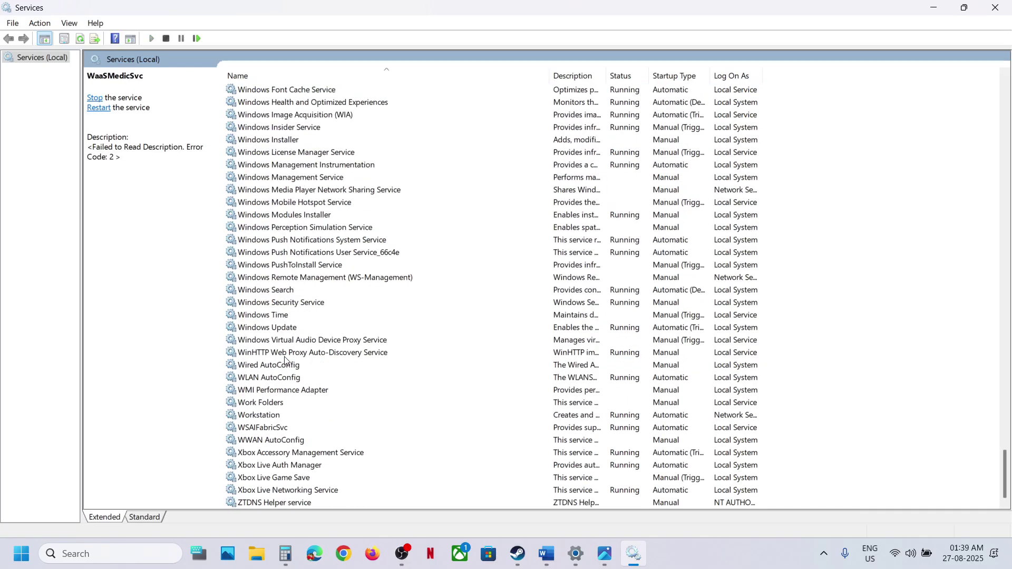
{"action": "left_click", "coordinate": [304, 329]}
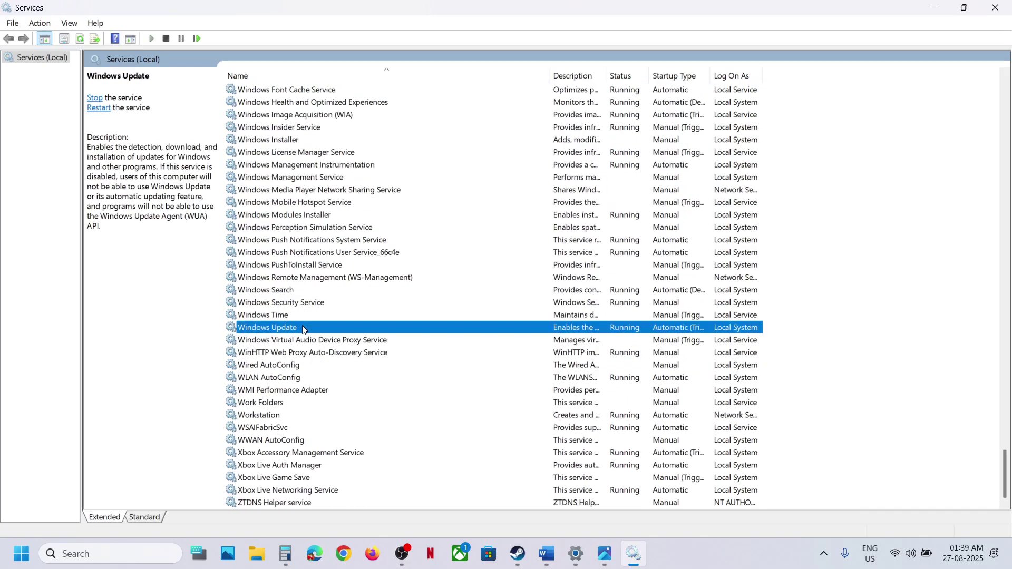
{"action": "double_click", "coordinate": [333, 332]}
{"action": "left_click", "coordinate": [537, 260]}
{"action": "left_click", "coordinate": [489, 281]}
{"action": "left_click", "coordinate": [608, 409]}
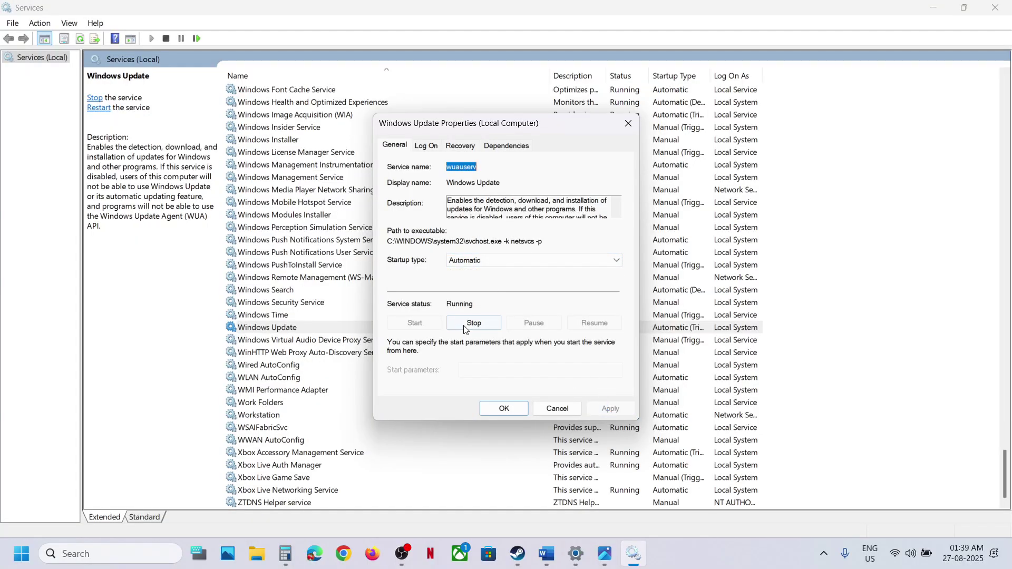
{"action": "left_click", "coordinate": [504, 409]}
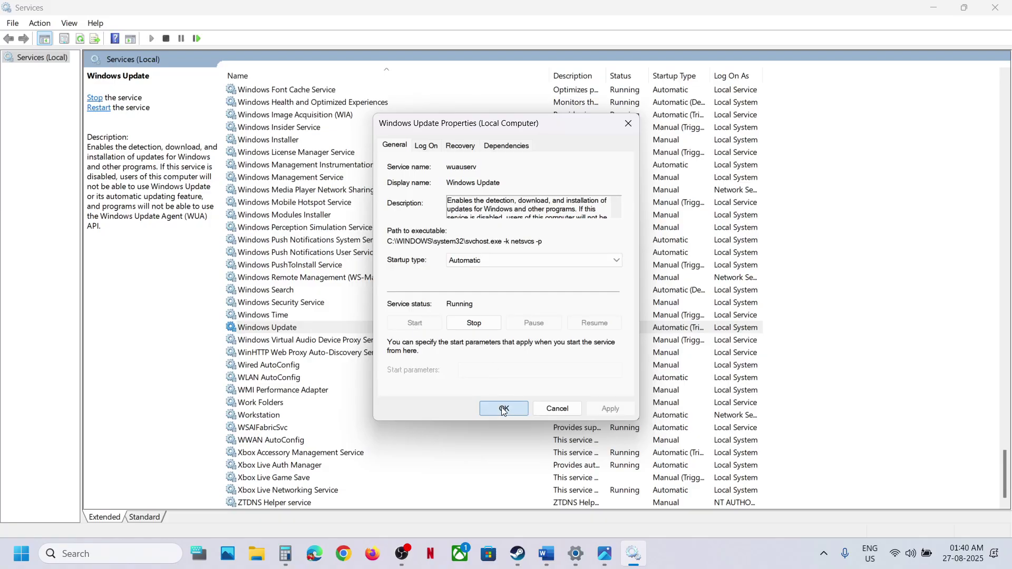
{"action": "right_click", "coordinate": [284, 328]}
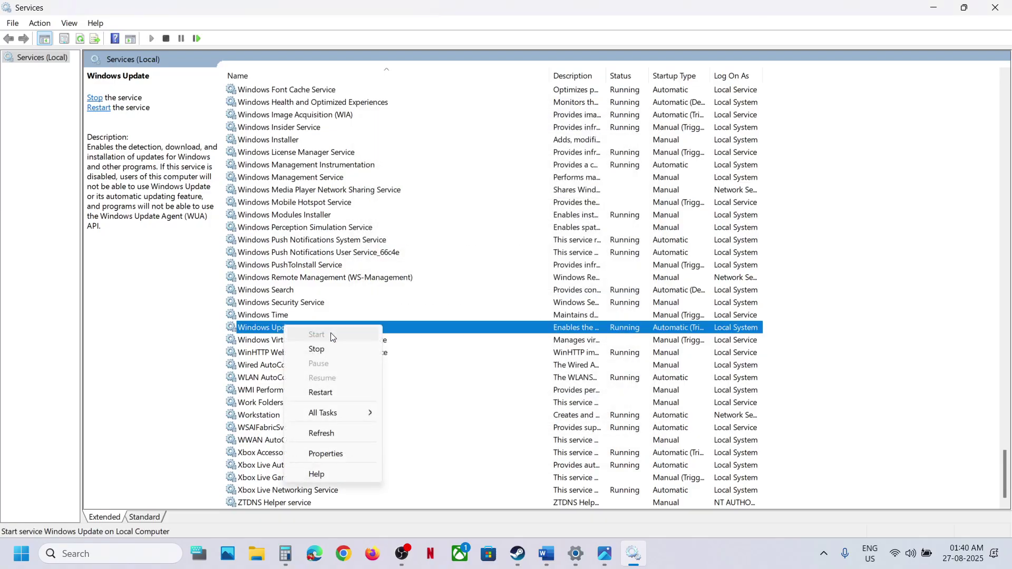
{"action": "left_click", "coordinate": [330, 396]}
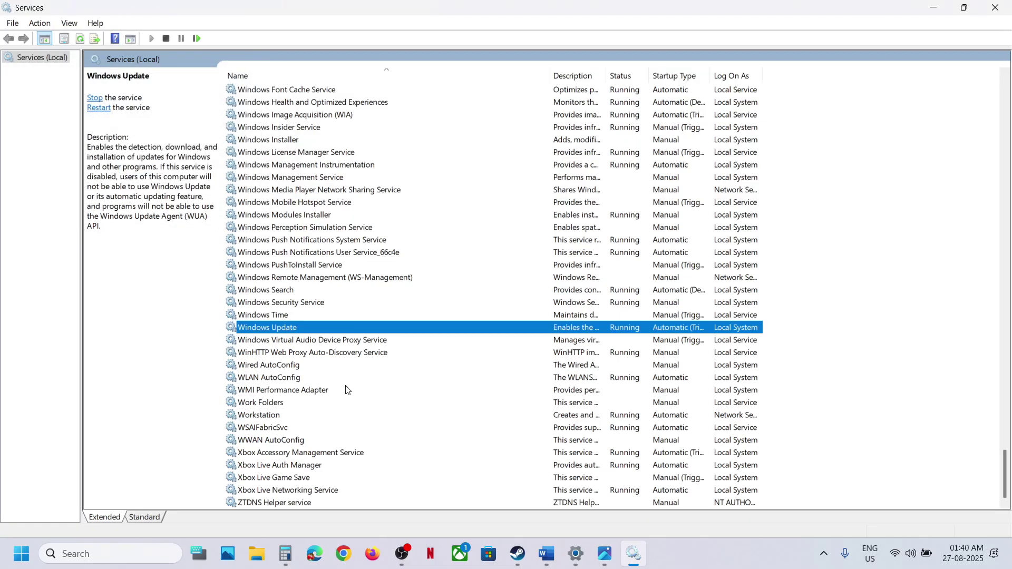
{"action": "left_click", "coordinate": [344, 389]}
Set Background Intelligent Transfer Service to Automatic startup, start it, then restart it.
{"action": "key", "text": "b"}
{"action": "scroll", "coordinate": [345, 390], "scroll_direction": "up", "scroll_amount": 4}
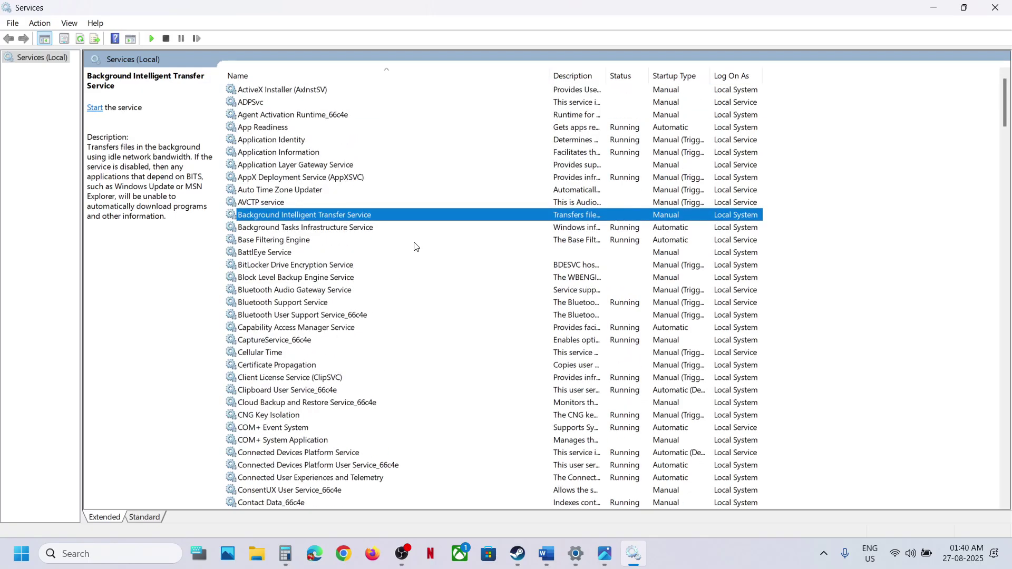
{"action": "double_click", "coordinate": [361, 211]}
{"action": "left_click", "coordinate": [481, 260]}
{"action": "left_click", "coordinate": [481, 281]}
{"action": "left_click", "coordinate": [610, 408]}
{"action": "left_click", "coordinate": [415, 320]}
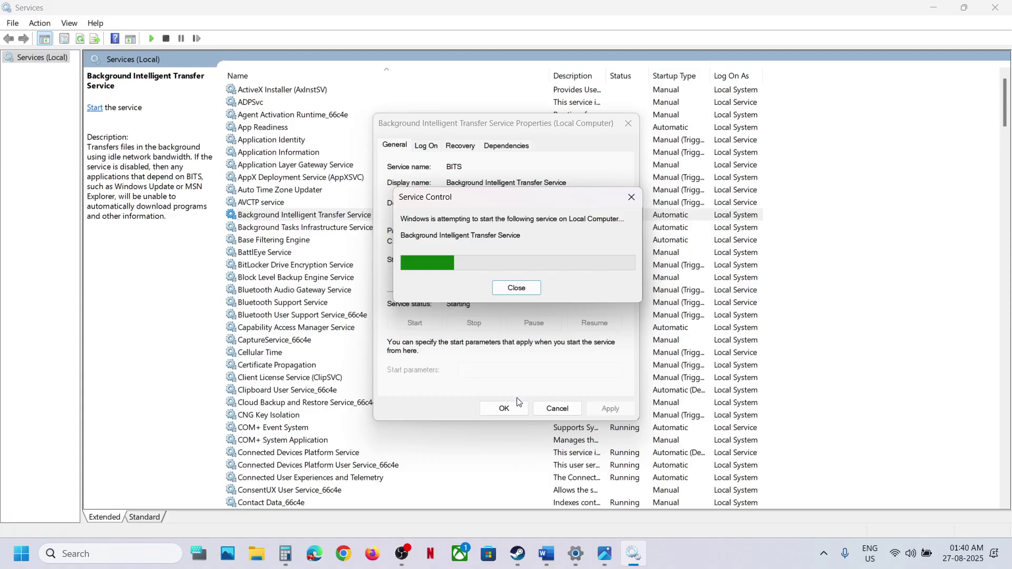
{"action": "left_click", "coordinate": [505, 408]}
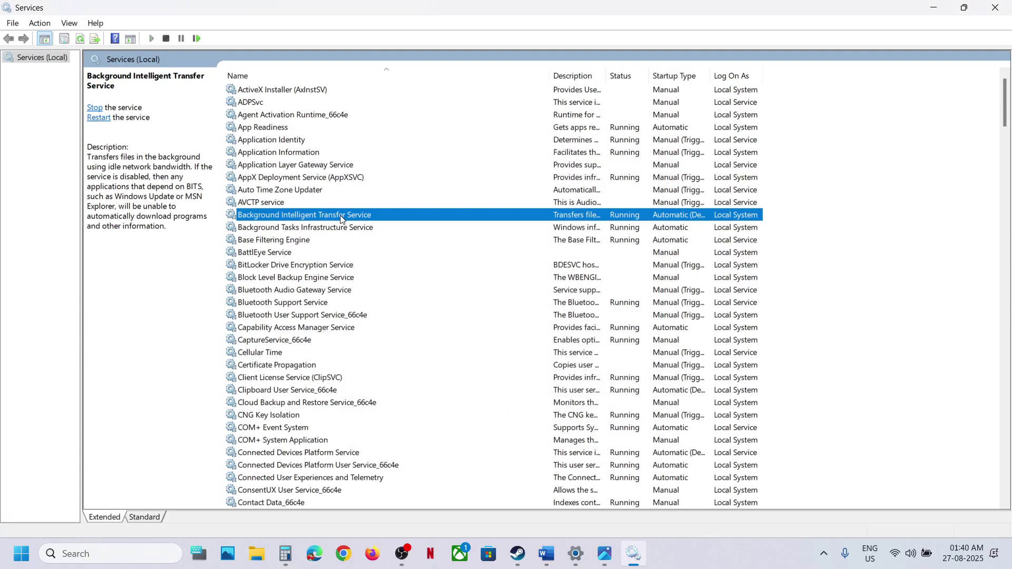
{"action": "right_click", "coordinate": [341, 219]}
{"action": "left_click", "coordinate": [380, 282]}
Close Services and copy the sfc /scannow command from Step 3 of the Word notes.
{"action": "left_click", "coordinate": [995, 7]}
{"action": "scroll", "coordinate": [420, 291], "scroll_direction": "down", "scroll_amount": 5}
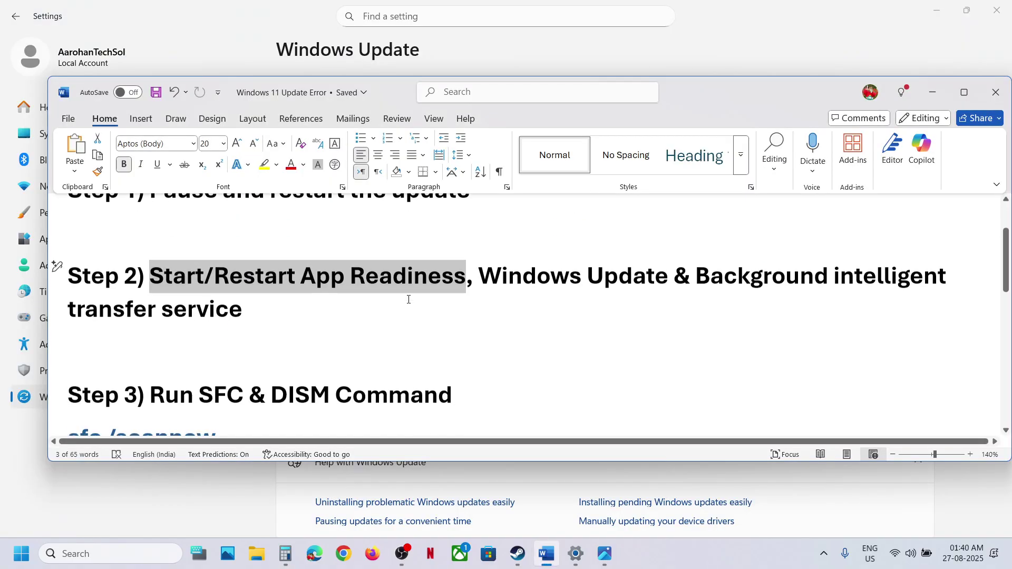
{"action": "scroll", "coordinate": [285, 274], "scroll_direction": "up", "scroll_amount": 1}
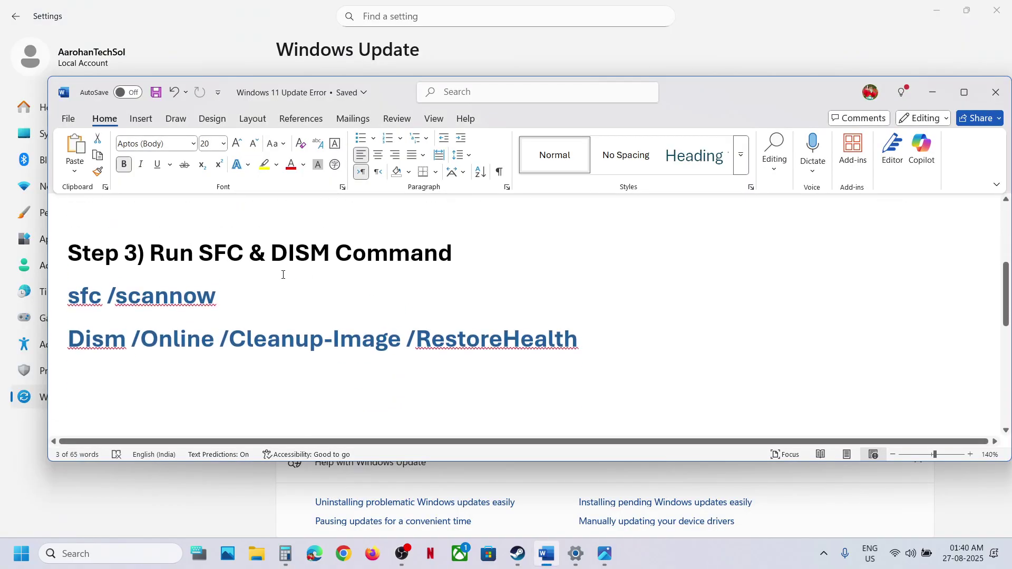
{"action": "left_click_drag", "start_coordinate": [226, 297], "coordinate": [70, 295]}
{"action": "right_click", "coordinate": [74, 295]}
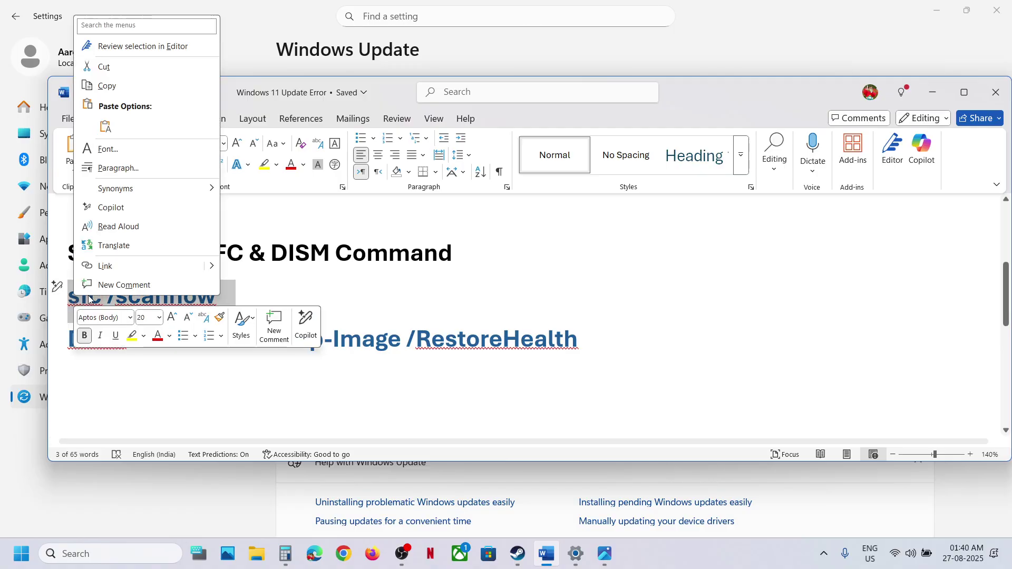
{"action": "left_click", "coordinate": [115, 87]}
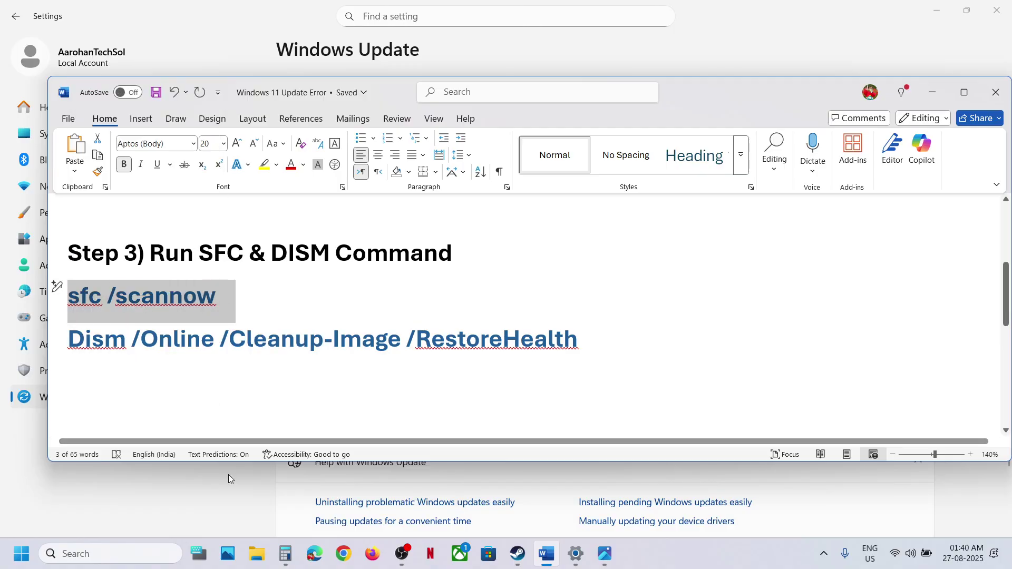
{"action": "left_click", "coordinate": [106, 555]}
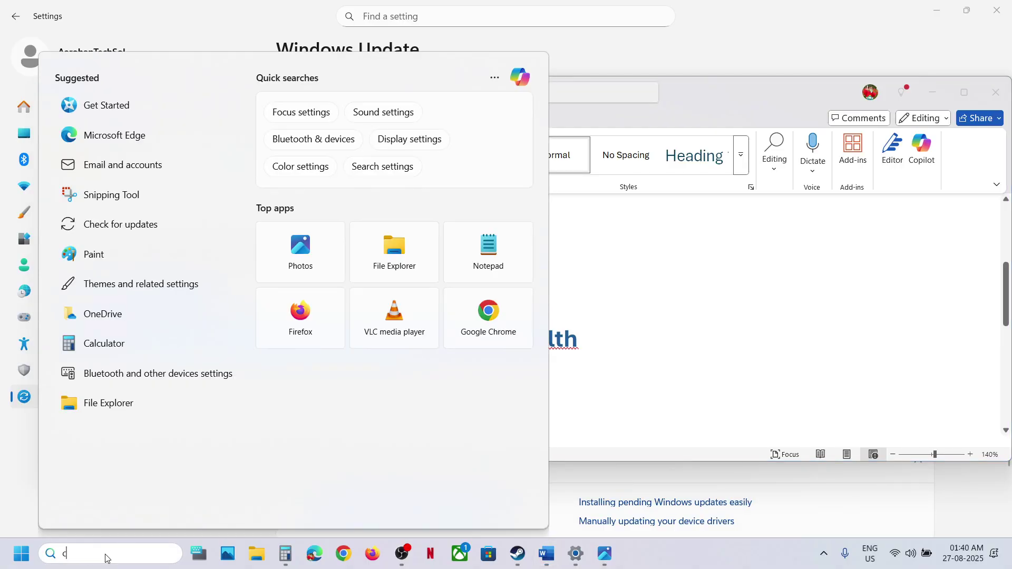
Run sfc /scannow in an administrator Command Prompt.
{"action": "type", "text": "cmd"}
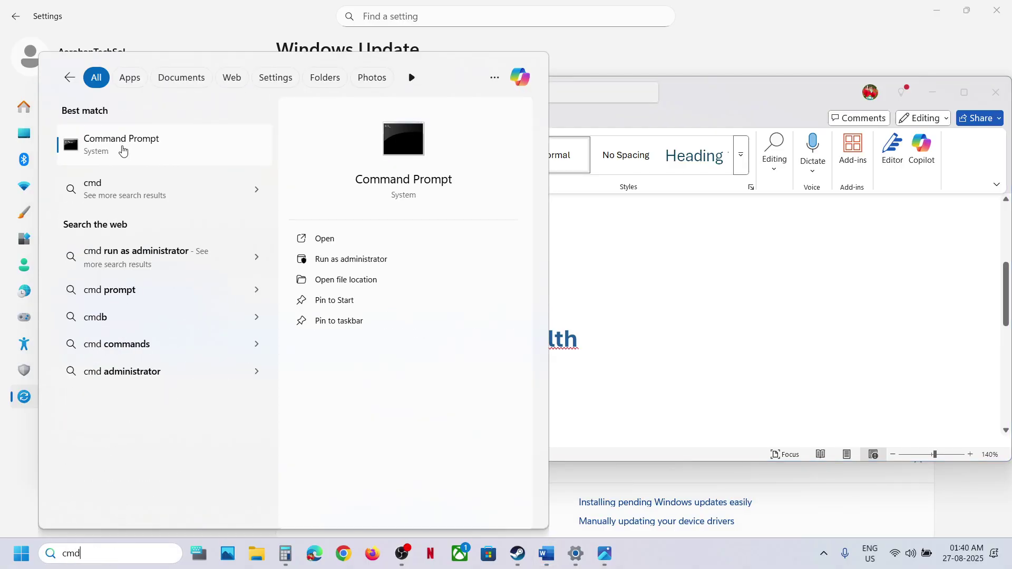
{"action": "right_click", "coordinate": [120, 152]}
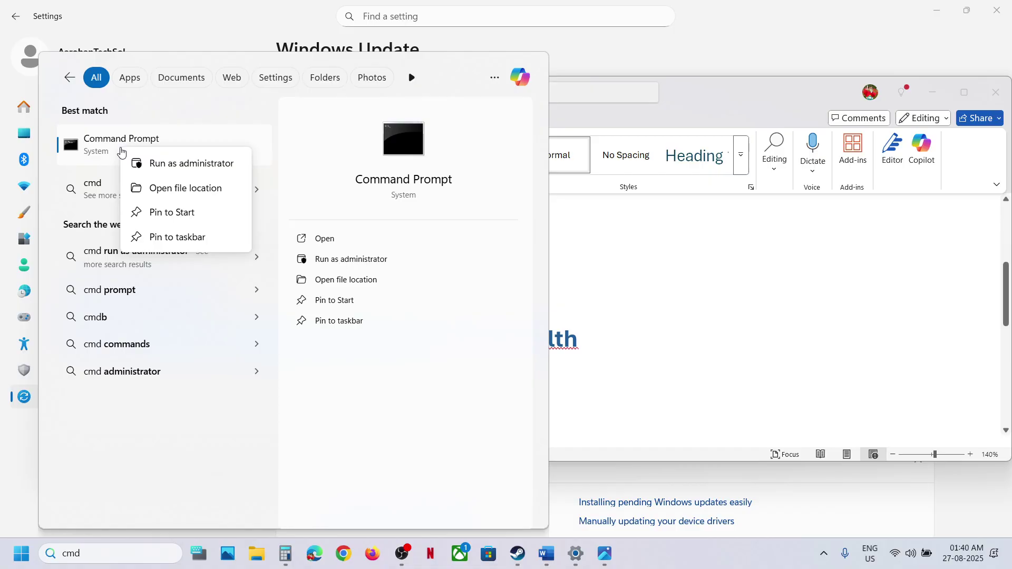
{"action": "left_click", "coordinate": [182, 165]}
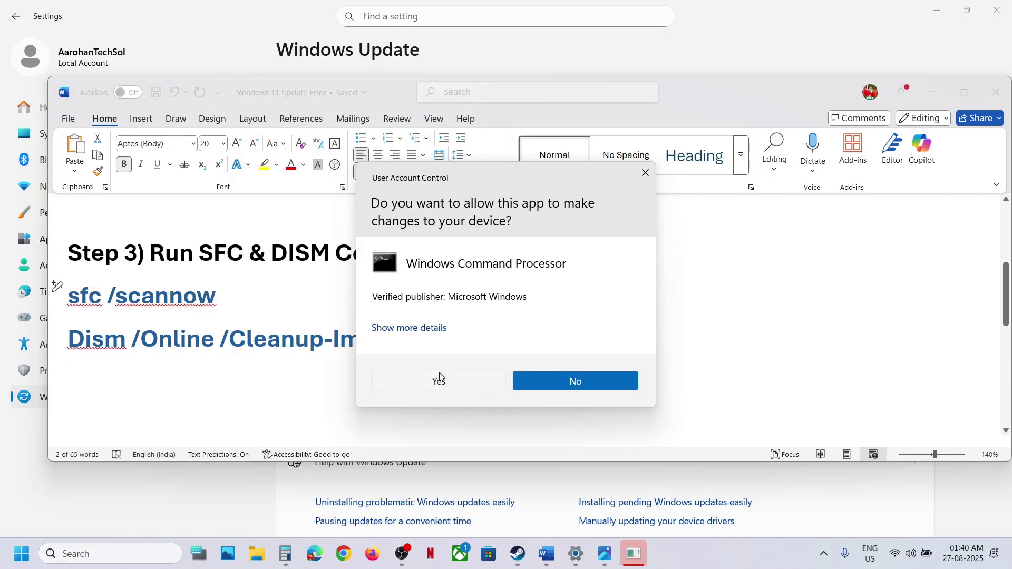
{"action": "left_click", "coordinate": [440, 377]}
{"action": "left_click", "coordinate": [325, 259]}
{"action": "key", "text": "ctrl+v"}
{"action": "key", "text": "Return"}
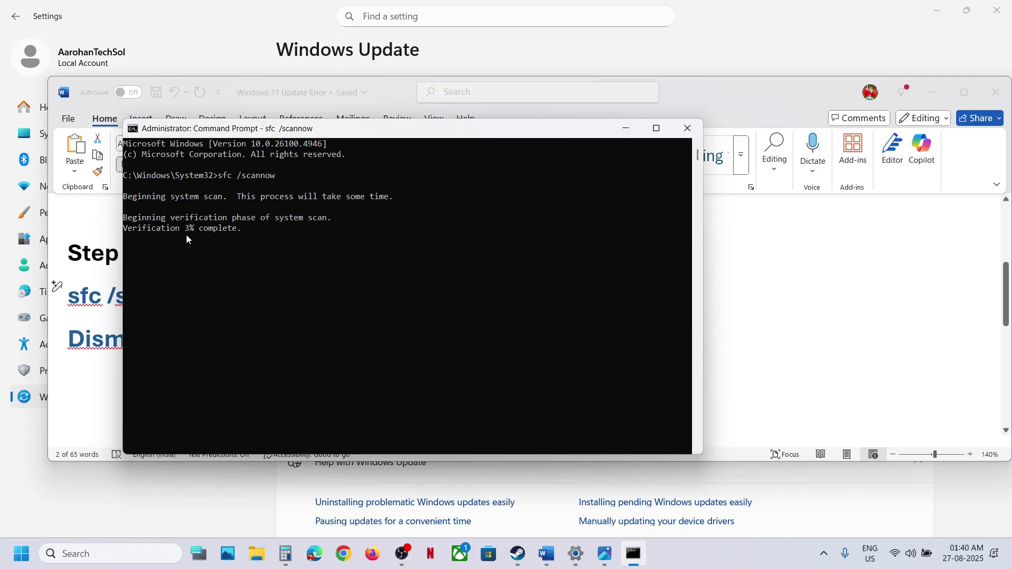
{"action": "left_click_drag", "start_coordinate": [173, 230], "coordinate": [253, 232]}
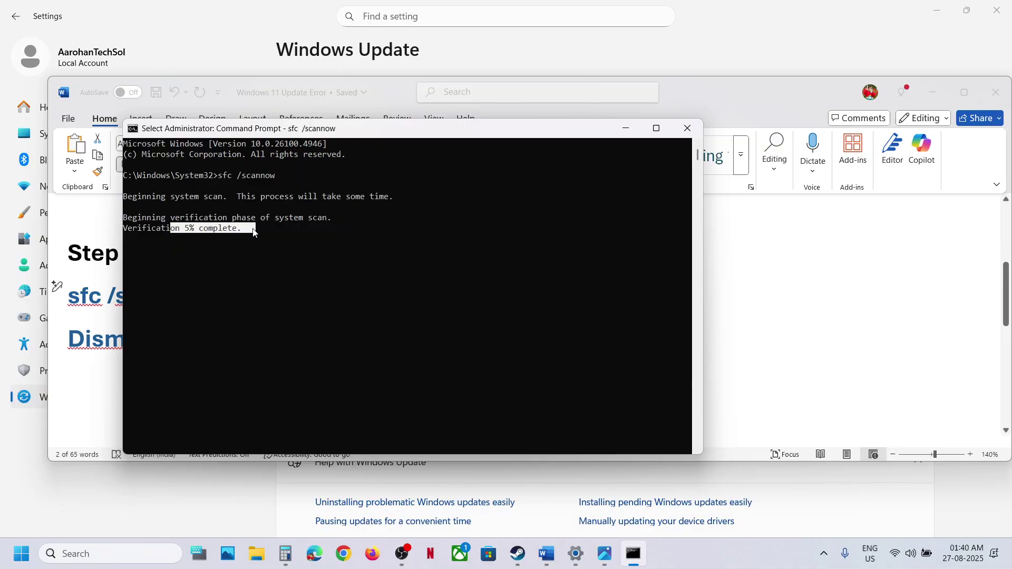
Select the DISM RestoreHealth command line in the Word notes while the scan runs.
{"action": "left_click", "coordinate": [100, 338]}
{"action": "double_click", "coordinate": [101, 338]}
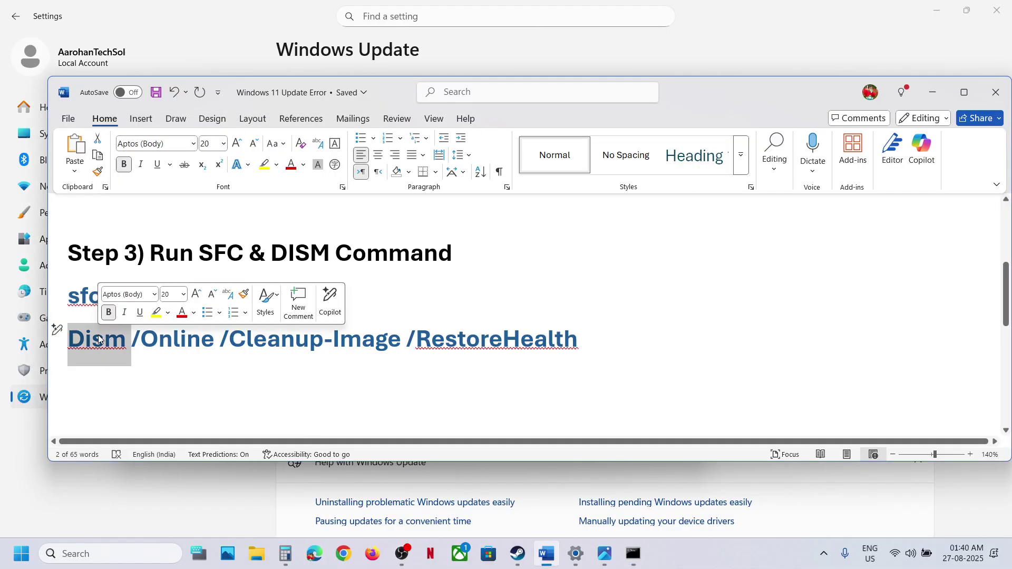
{"action": "triple_click", "coordinate": [263, 337]}
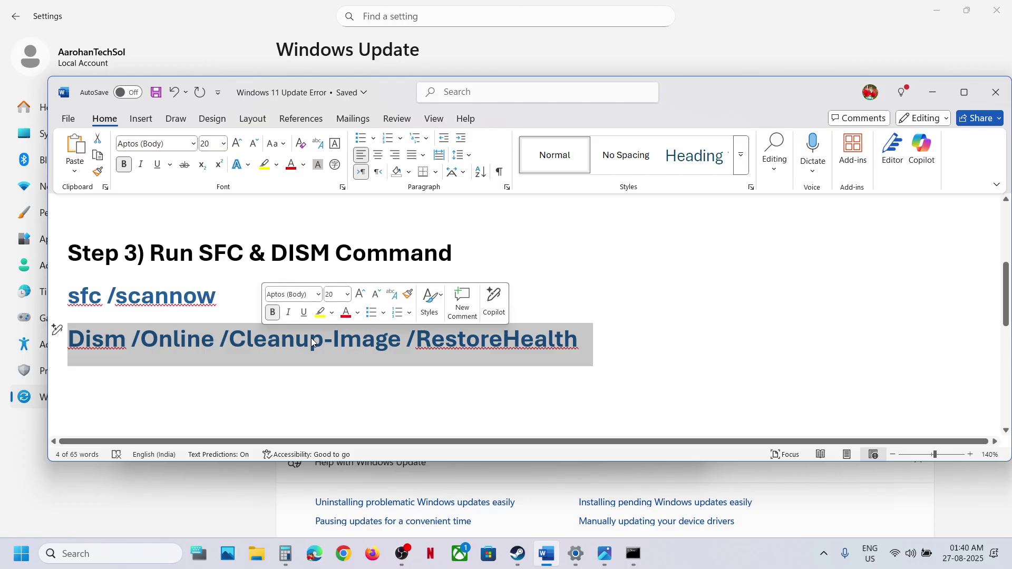
{"action": "key", "text": "alt+Tab"}
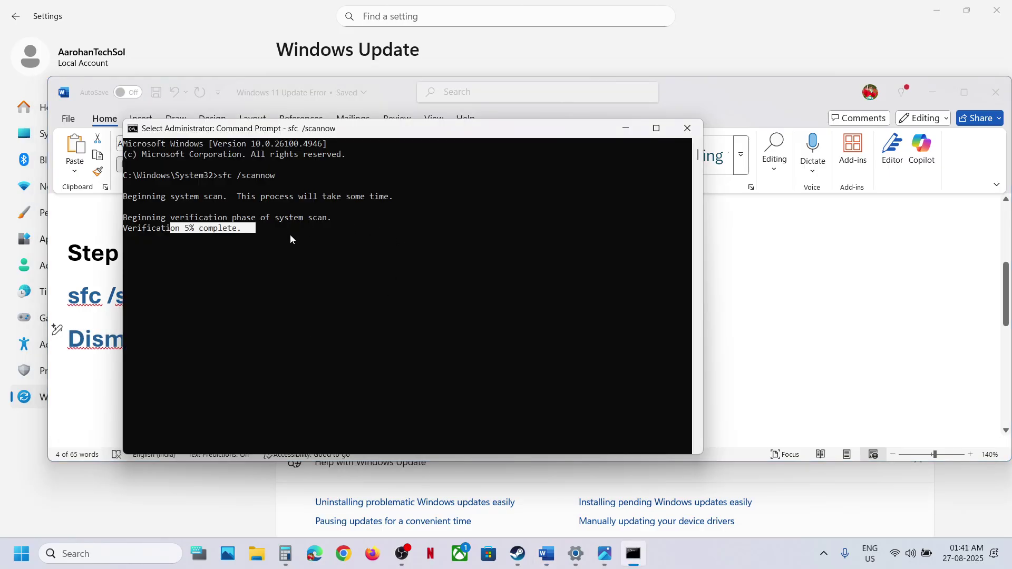
{"action": "key", "text": "alt+Tab"}
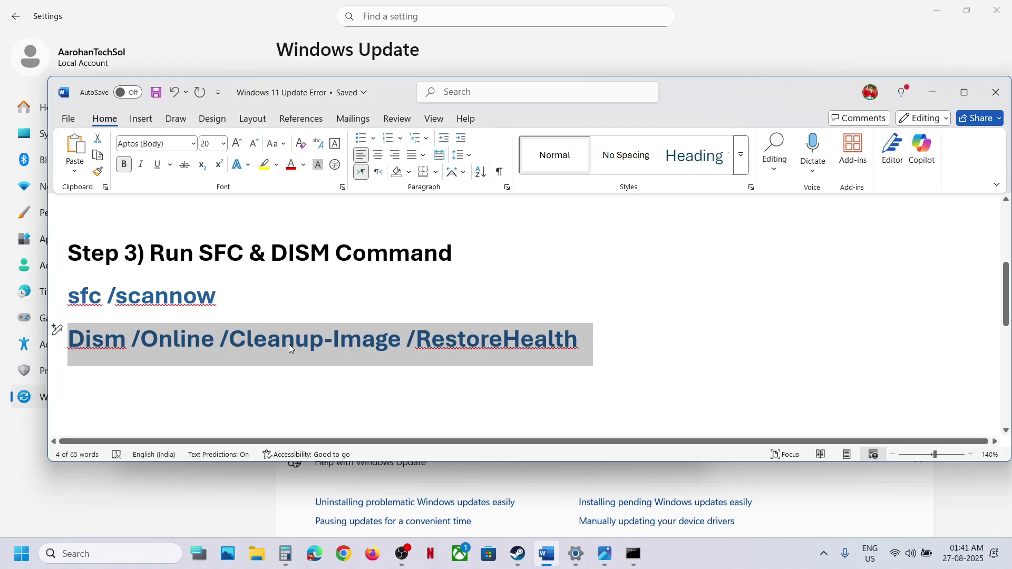
Check the Start menu's power options, then select Step 4's Update Catalog web address.
{"action": "key", "text": "super"}
{"action": "left_click", "coordinate": [390, 513]}
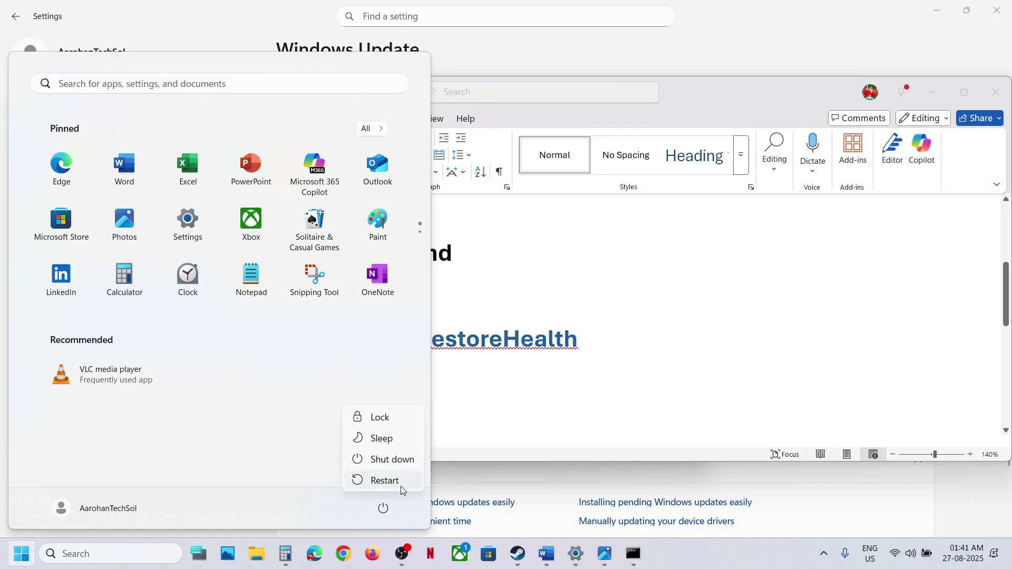
{"action": "left_click", "coordinate": [605, 345]}
{"action": "scroll", "coordinate": [605, 339], "scroll_direction": "down", "scroll_amount": 3}
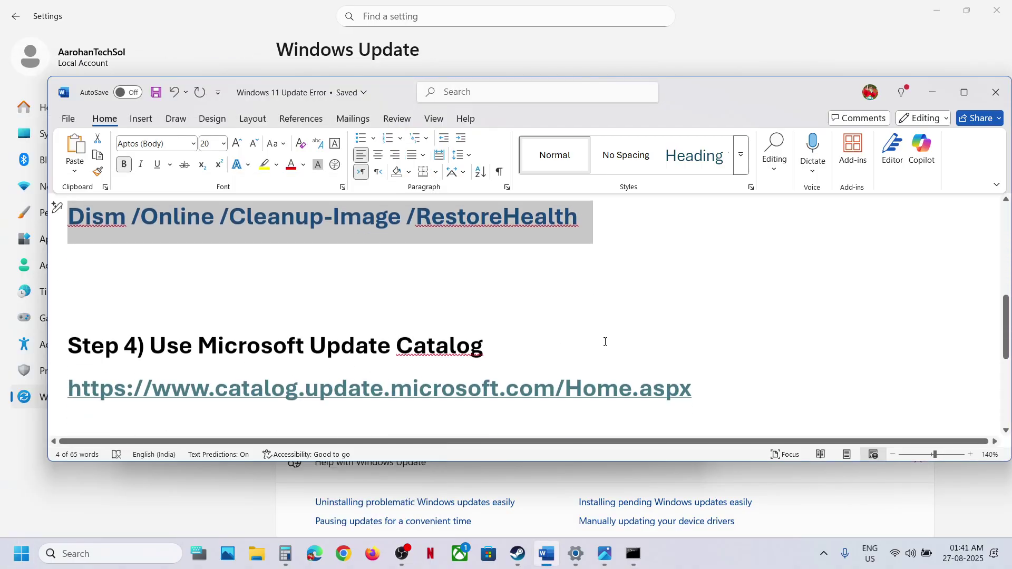
{"action": "triple_click", "coordinate": [702, 379]}
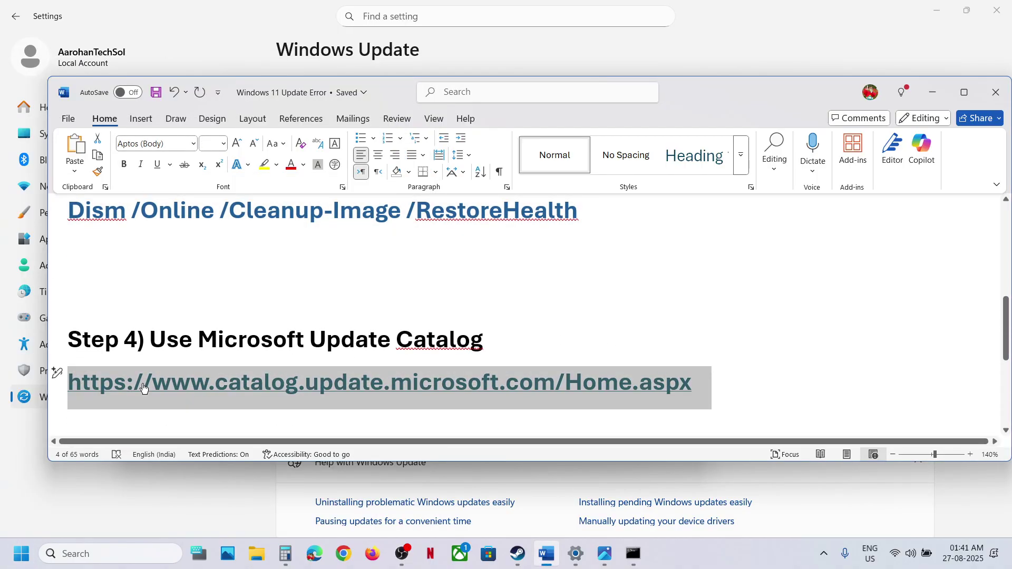
Load catalog.update.microsoft.com/Home.aspx in the browser.
{"action": "left_click", "coordinate": [343, 554]}
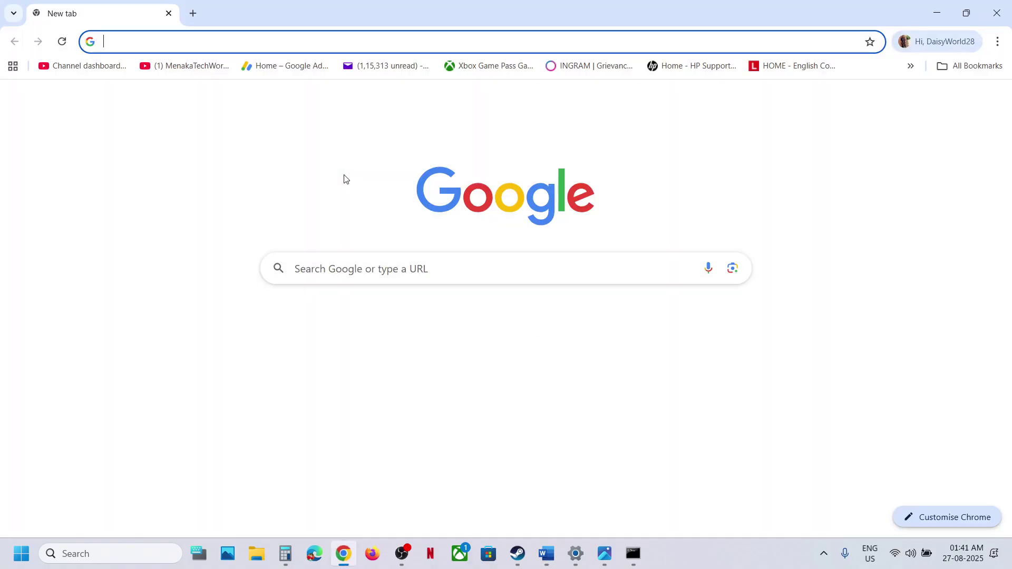
{"action": "key", "text": "ctrl+v"}
{"action": "key", "text": "Return"}
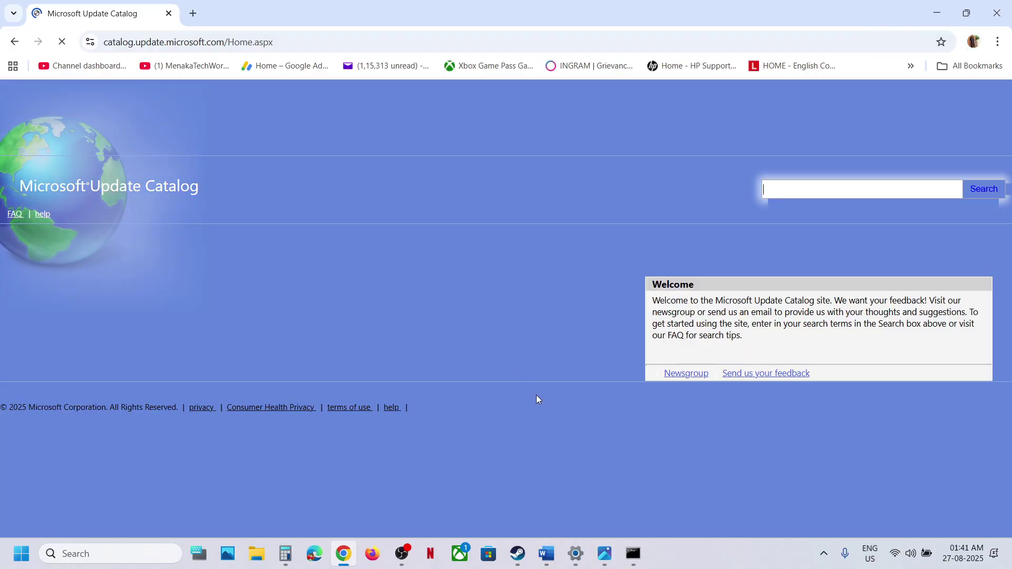
Copy KB5064080 from the Word notes and search the Update Catalog for it.
{"action": "left_click", "coordinate": [548, 556]}
{"action": "scroll", "coordinate": [480, 319], "scroll_direction": "up", "scroll_amount": 15}
{"action": "double_click", "coordinate": [262, 226]}
{"action": "left_click", "coordinate": [262, 225]}
{"action": "left_click", "coordinate": [262, 227]}
{"action": "double_click", "coordinate": [262, 228]}
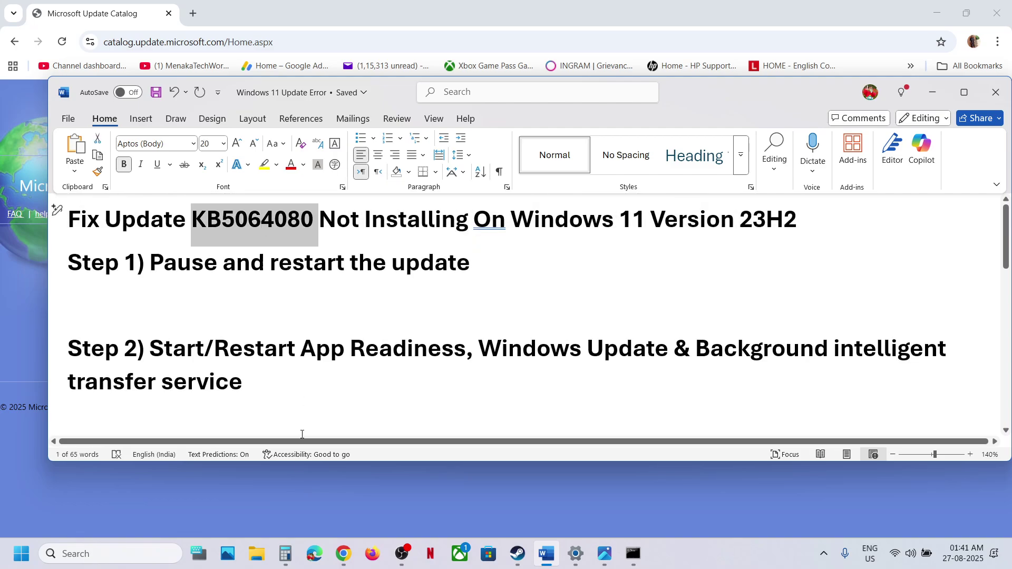
{"action": "left_click", "coordinate": [286, 471]}
{"action": "left_click", "coordinate": [782, 190]}
{"action": "key", "text": "ctrl+v"}
{"action": "left_click", "coordinate": [981, 190]}
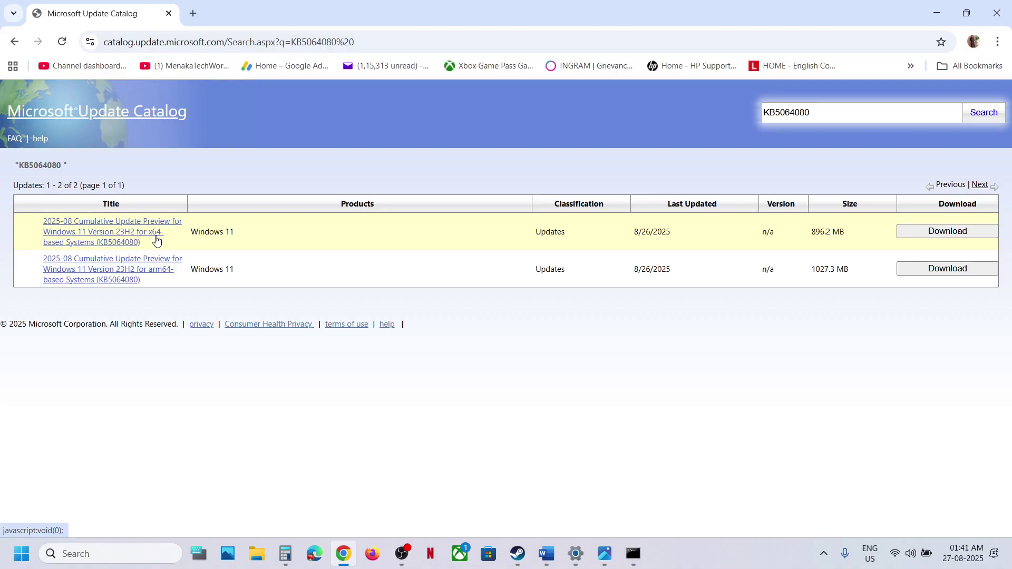
Confirm in System > About that the system type is 64-bit, x64-based processor.
{"action": "left_click", "coordinate": [25, 562]}
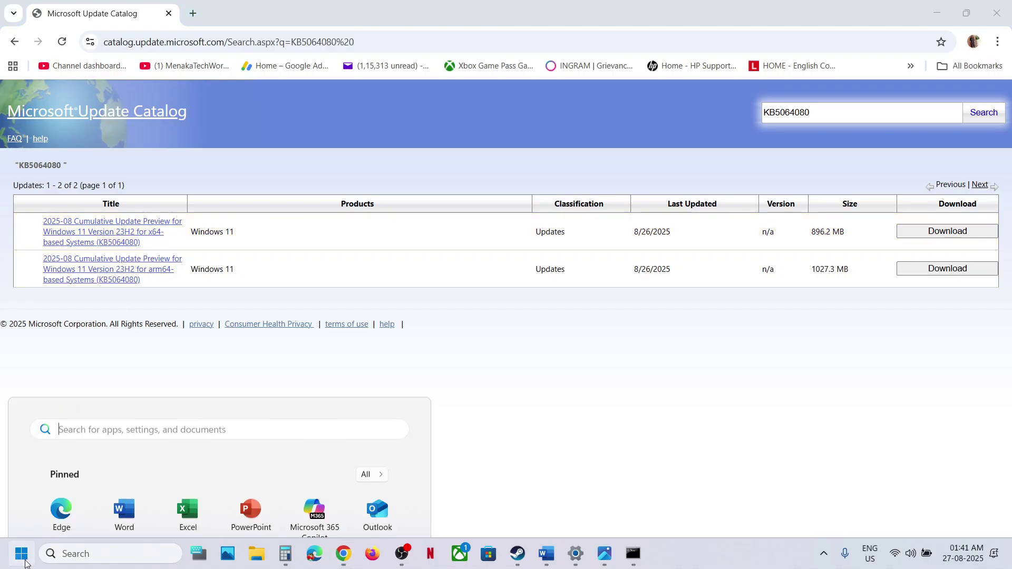
{"action": "left_click", "coordinate": [199, 224]}
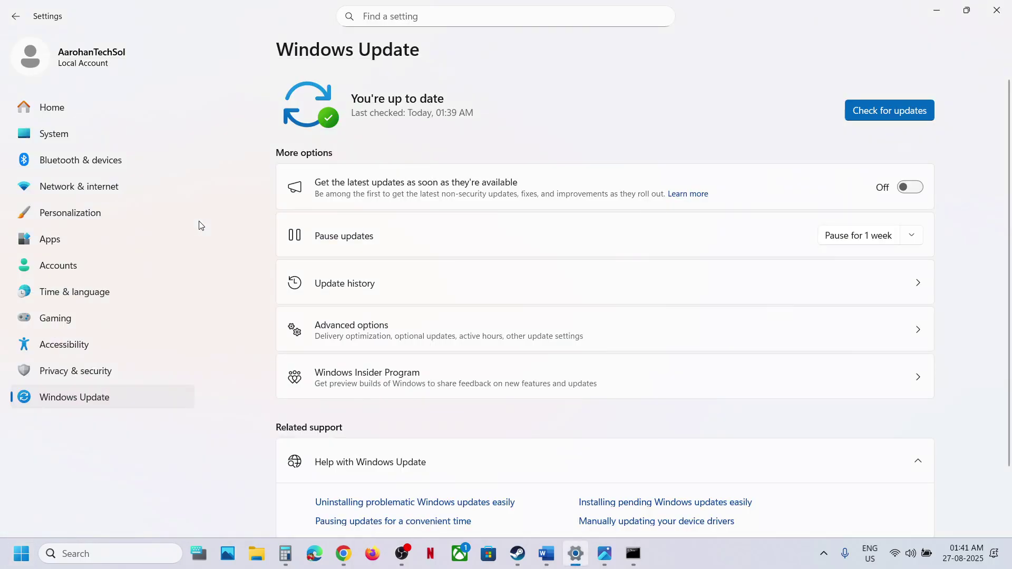
{"action": "left_click", "coordinate": [52, 140]}
{"action": "scroll", "coordinate": [351, 325], "scroll_direction": "down", "scroll_amount": 10}
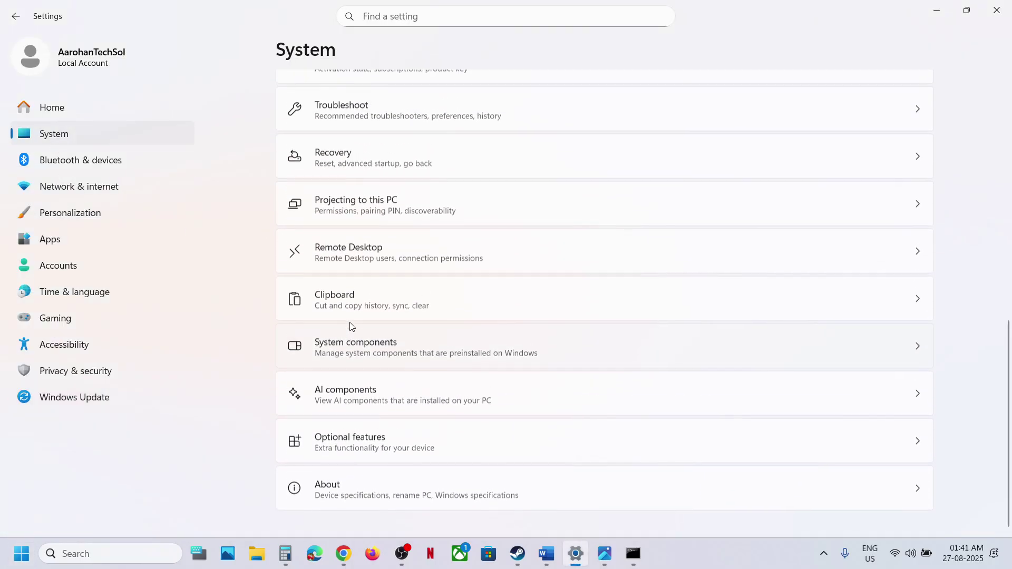
{"action": "left_click", "coordinate": [348, 506]}
{"action": "left_click_drag", "start_coordinate": [398, 394], "coordinate": [574, 395]}
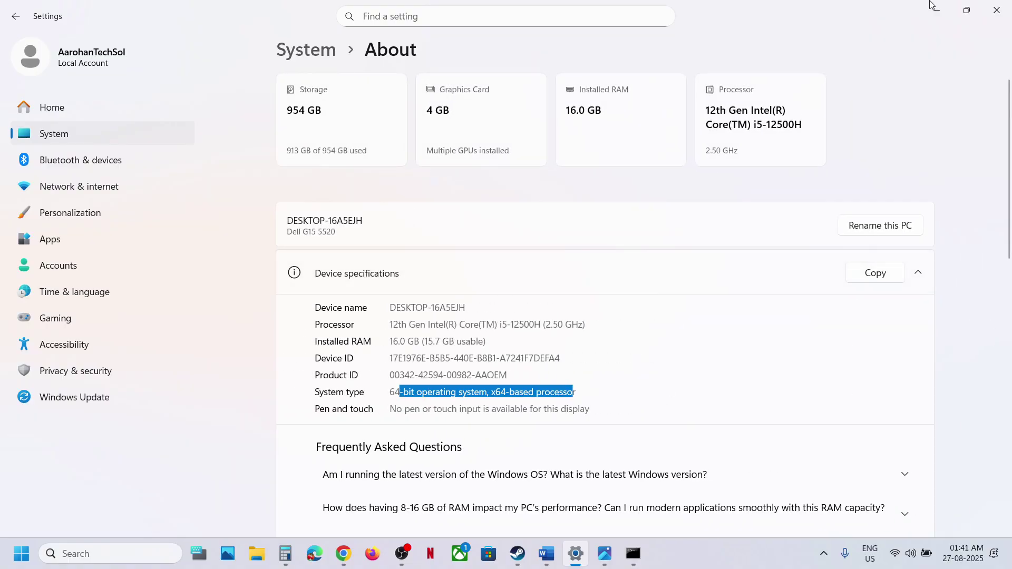
{"action": "left_click", "coordinate": [987, 14]}
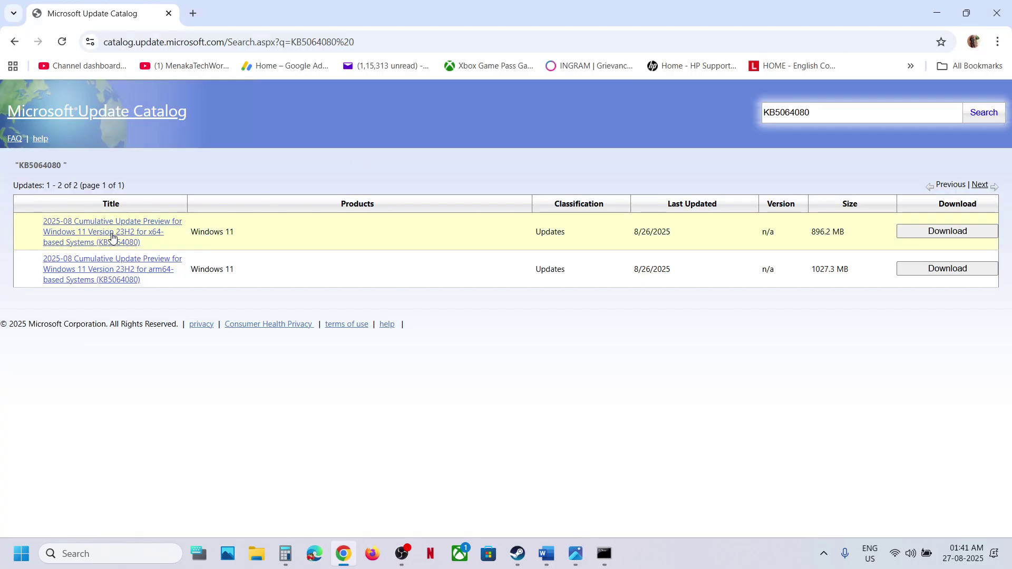
Download the windows11.0-kb5064080-x64 .msu package from the x64 catalog row.
{"action": "left_click", "coordinate": [980, 239]}
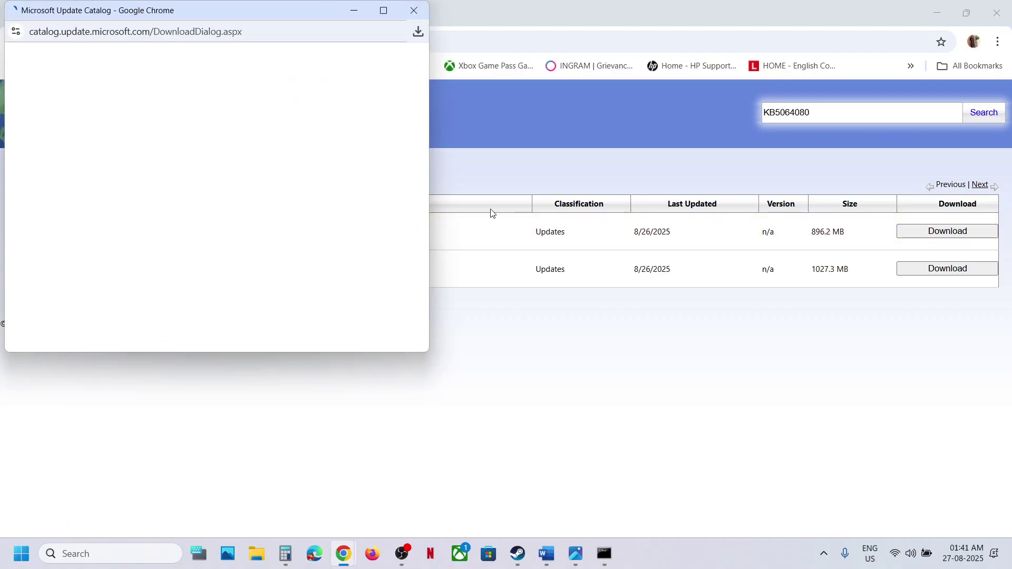
{"action": "left_click_drag", "start_coordinate": [252, 11], "coordinate": [557, 141]}
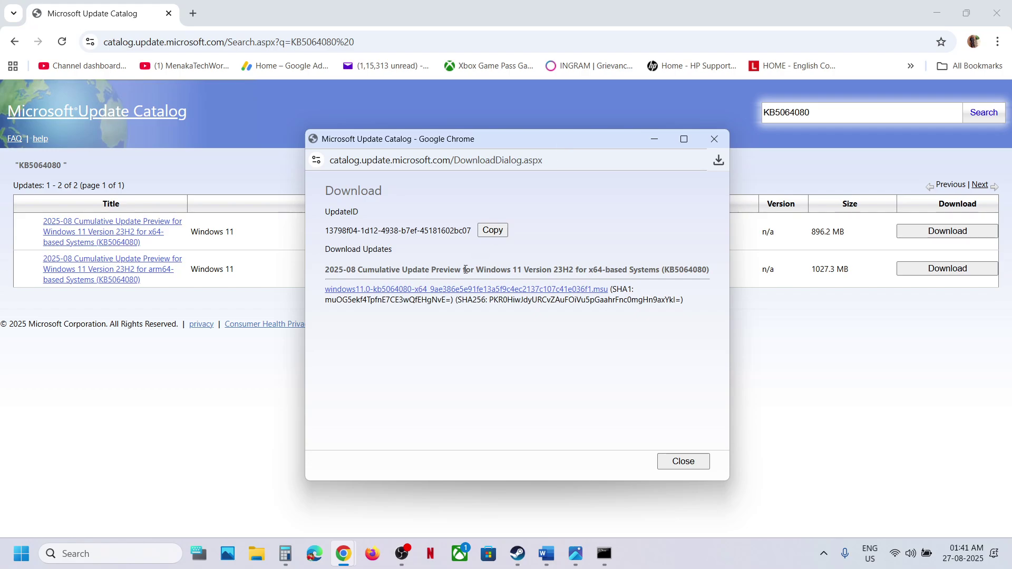
{"action": "left_click", "coordinate": [461, 288]}
{"action": "left_click", "coordinate": [718, 160]}
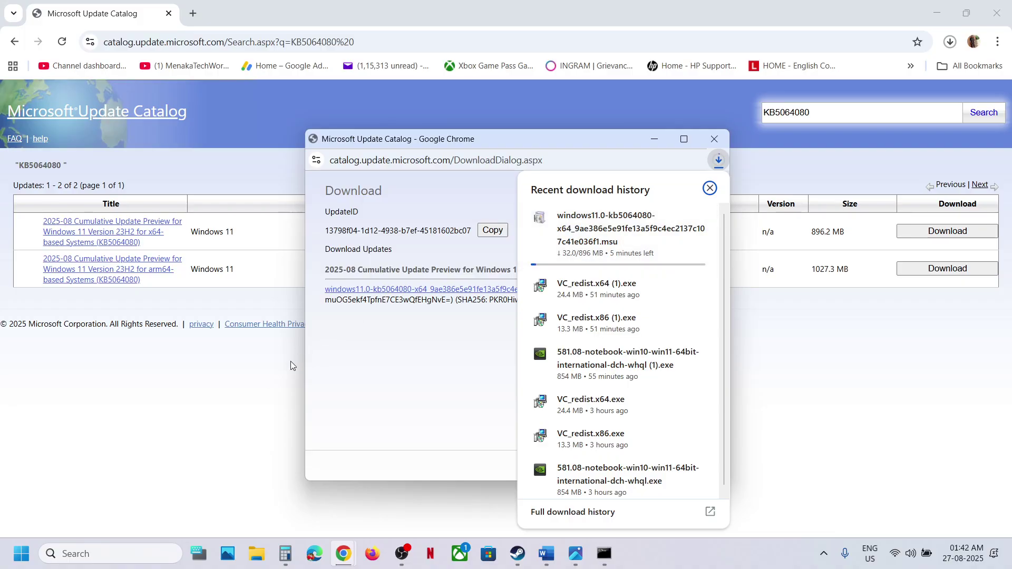
{"action": "left_click", "coordinate": [208, 395]}
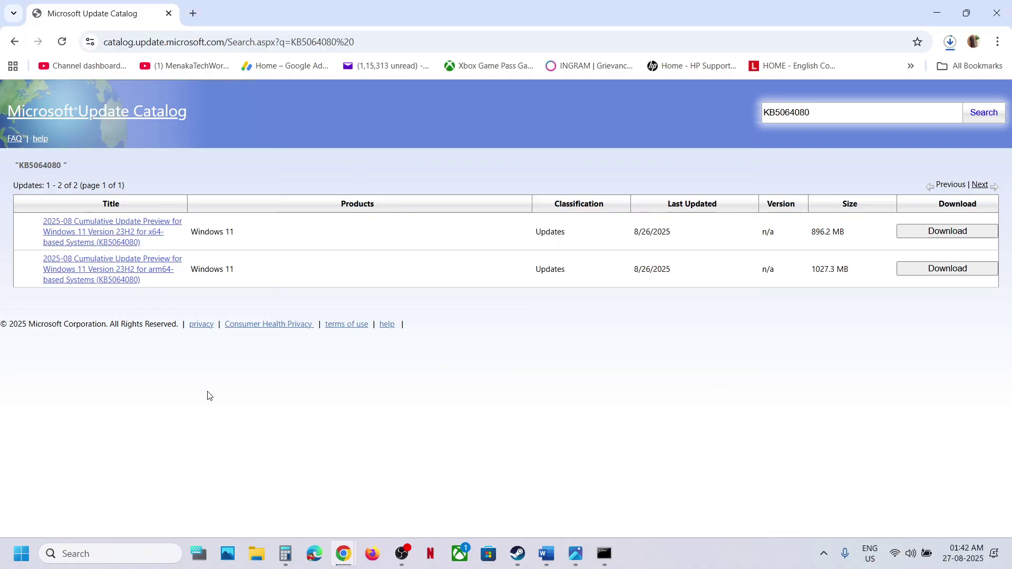
{"action": "left_click", "coordinate": [547, 553]}
Reach Settings' Recovery page via Windows Update > Advanced options, then return to the Step 5 notes in Word.
{"action": "scroll", "coordinate": [307, 311], "scroll_direction": "down", "scroll_amount": 10}
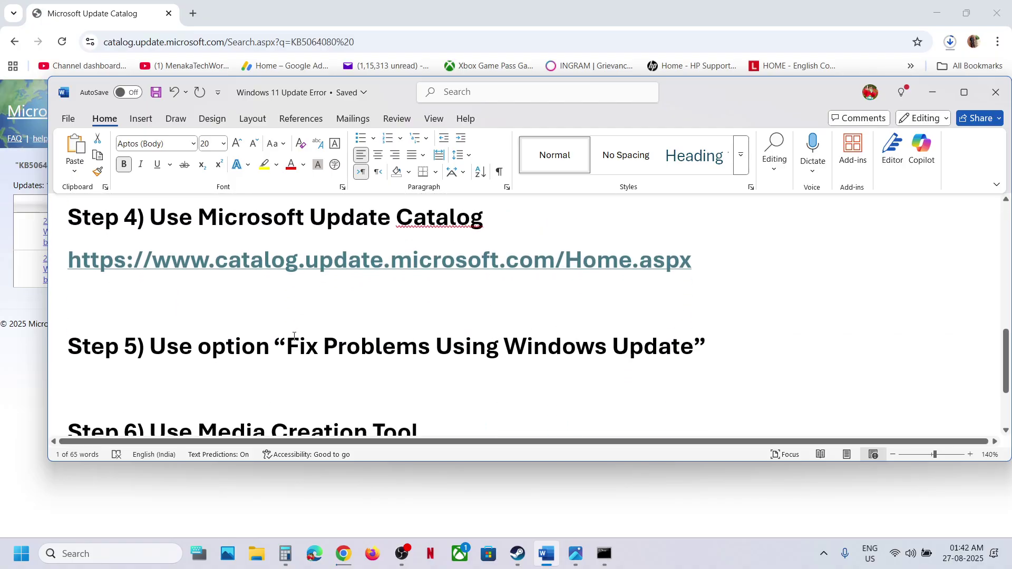
{"action": "left_click_drag", "start_coordinate": [294, 336], "coordinate": [71, 308]}
{"action": "key", "text": "super+i"}
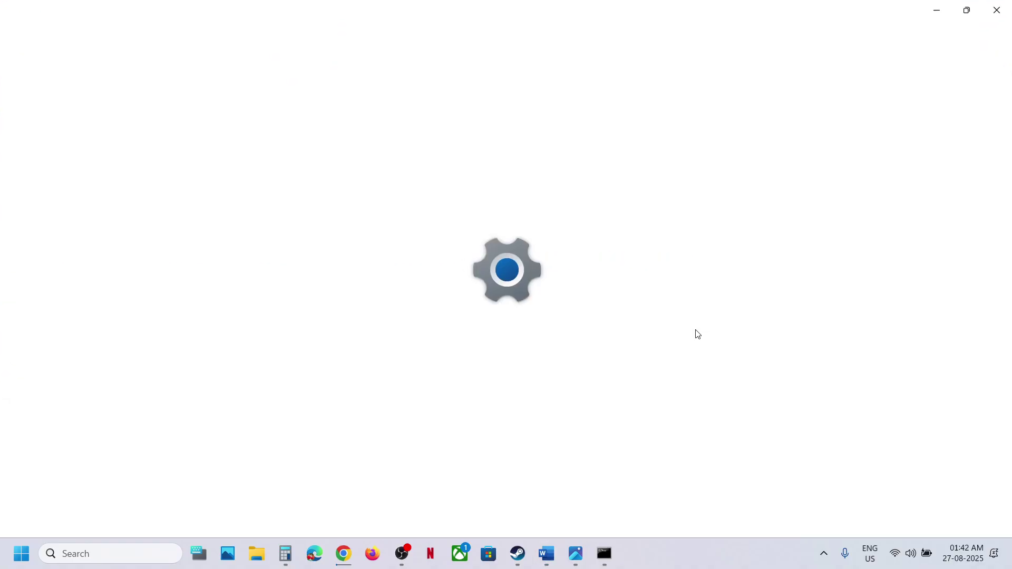
{"action": "left_click", "coordinate": [78, 392]}
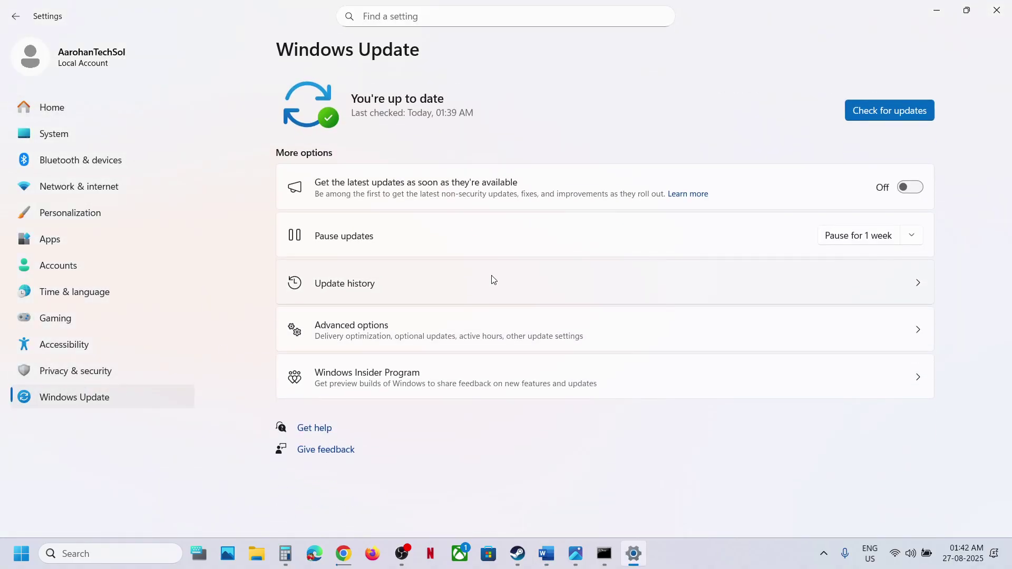
{"action": "left_click", "coordinate": [351, 337]}
{"action": "scroll", "coordinate": [351, 339], "scroll_direction": "down", "scroll_amount": 3}
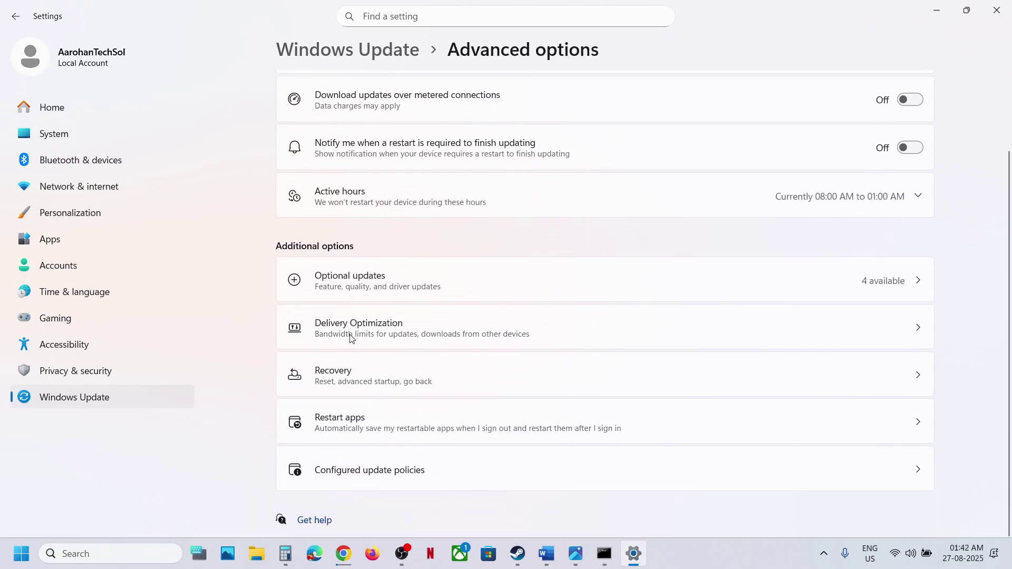
{"action": "left_click", "coordinate": [379, 380]}
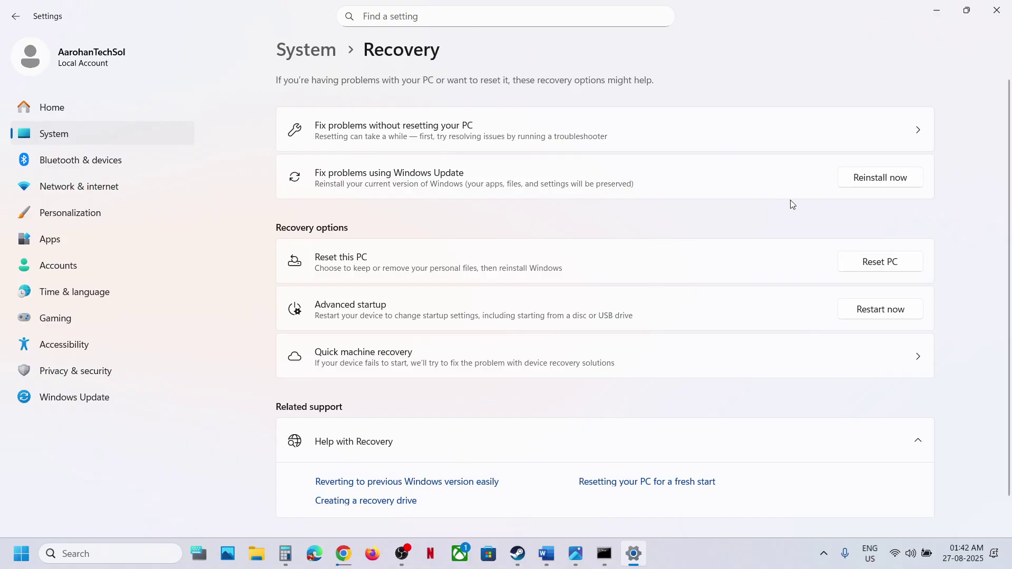
{"action": "left_click", "coordinate": [547, 553]}
{"action": "scroll", "coordinate": [367, 315], "scroll_direction": "down", "scroll_amount": 3}
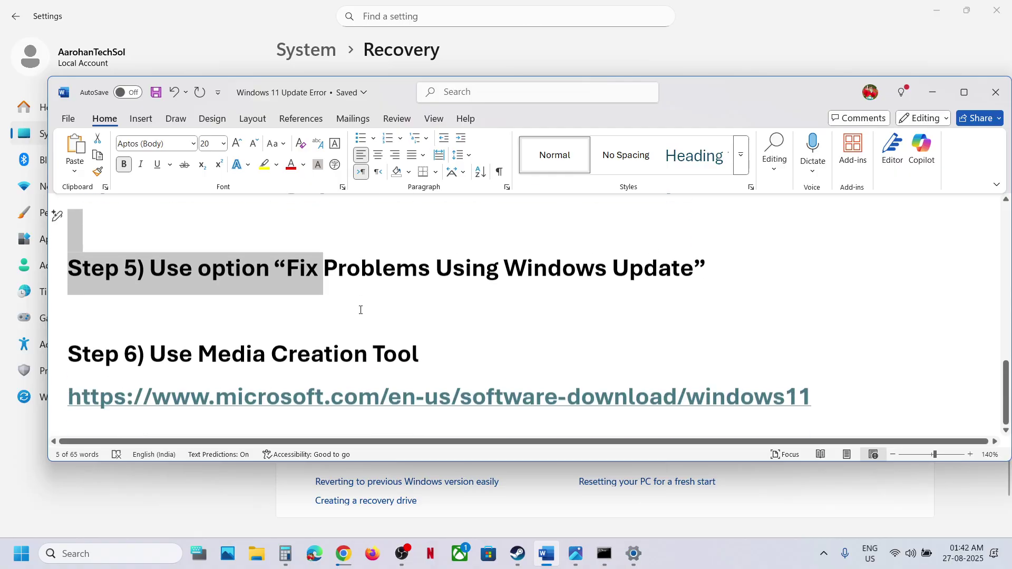
Copy the Windows 11 download link from the notes and load it in a new Chrome tab.
{"action": "left_click_drag", "start_coordinate": [828, 359], "coordinate": [56, 348]}
{"action": "key", "text": "ctrl+c"}
{"action": "left_click", "coordinate": [343, 554]}
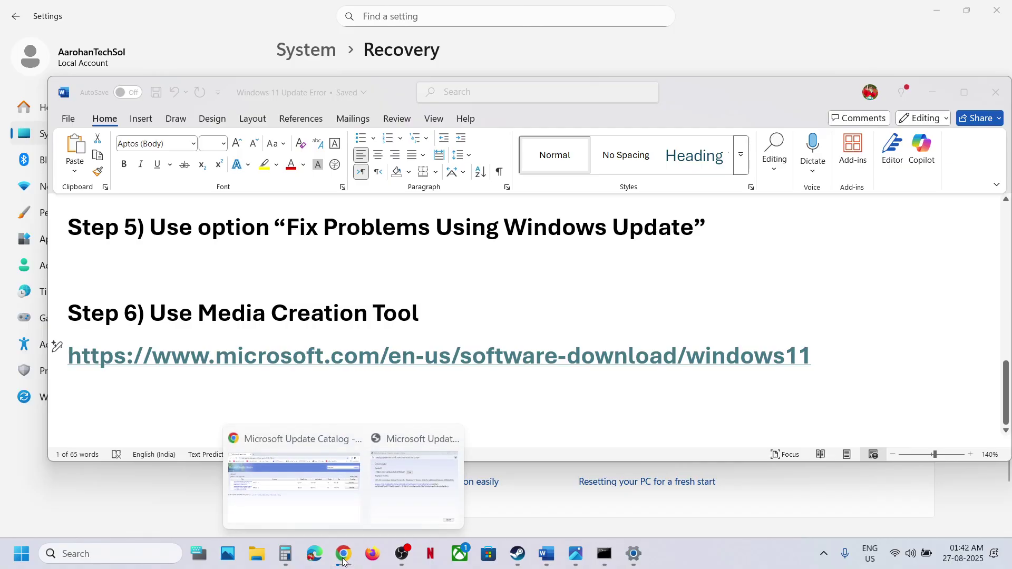
{"action": "left_click", "coordinate": [321, 501]}
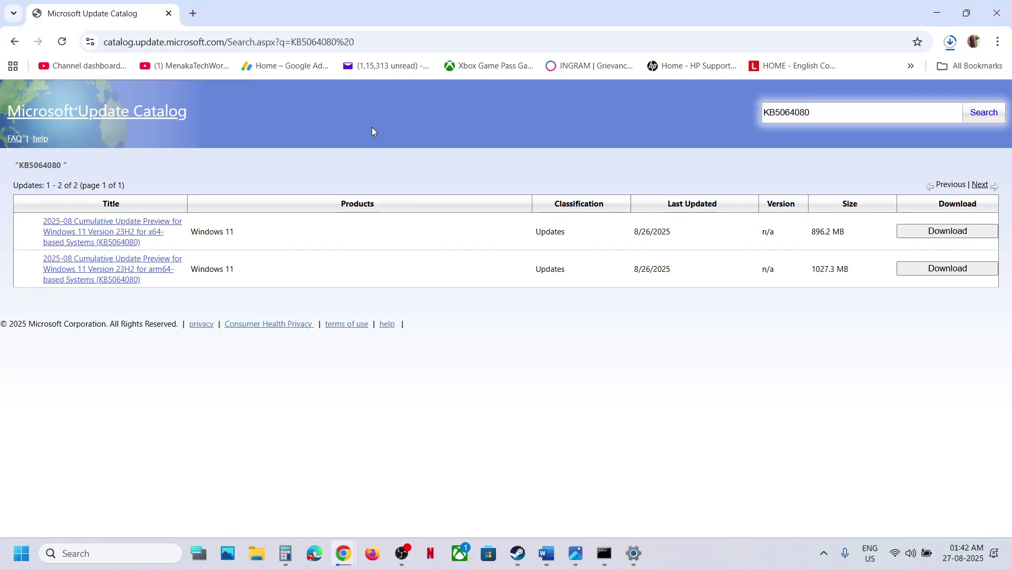
{"action": "left_click", "coordinate": [202, 11]}
{"action": "key", "text": "ctrl+v"}
{"action": "key", "text": "Return"}
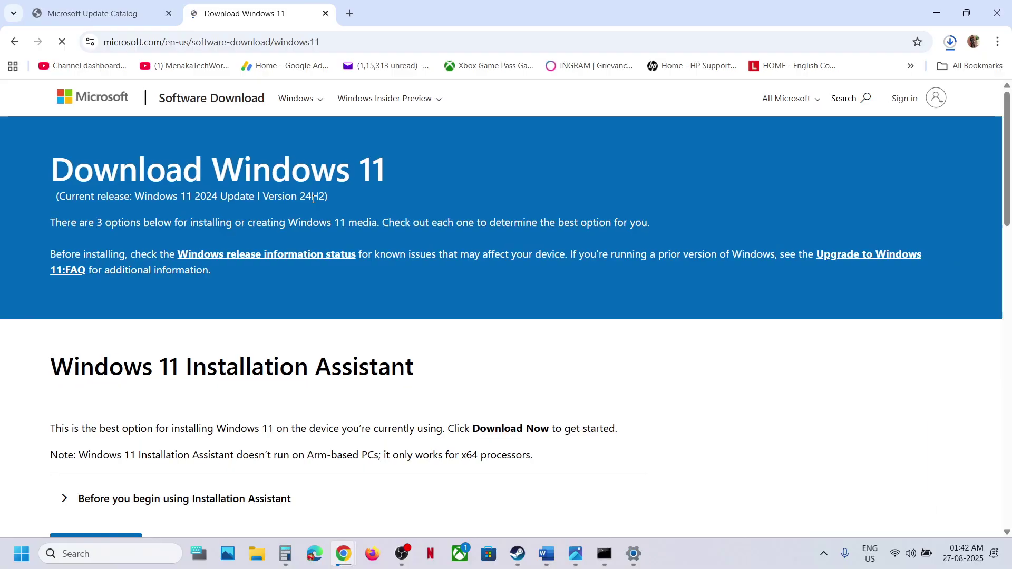
Download the media creation tool under Create Windows 11 Installation Media, then bring up the setup screenshots.
{"action": "scroll", "coordinate": [292, 350], "scroll_direction": "down", "scroll_amount": 8}
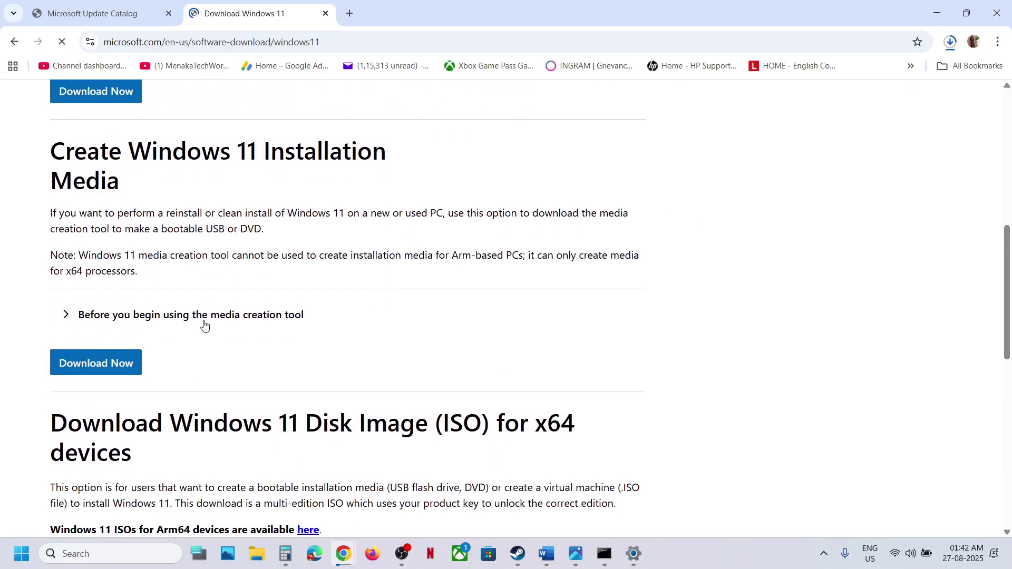
{"action": "left_click", "coordinate": [112, 367]}
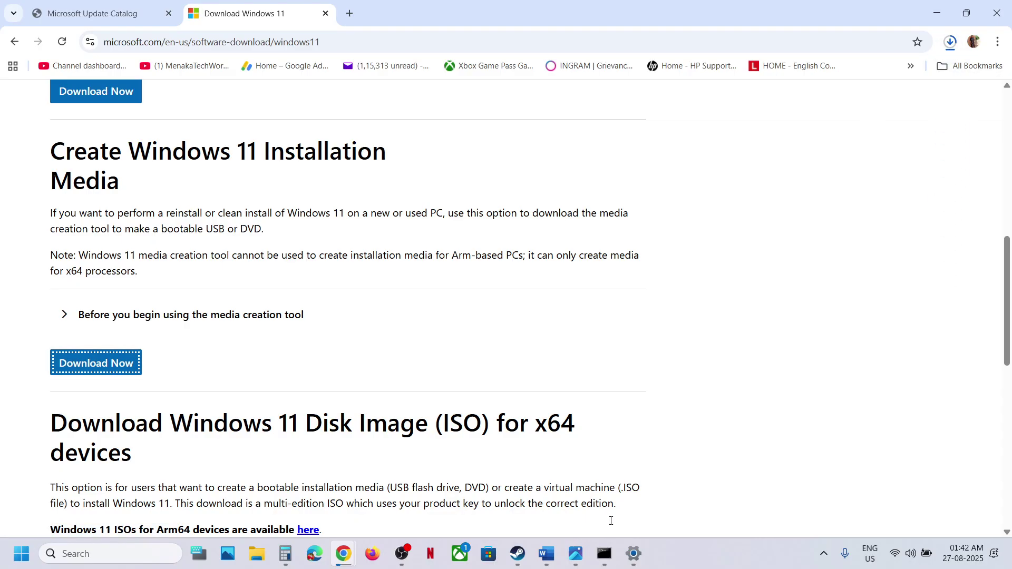
{"action": "left_click", "coordinate": [575, 554]}
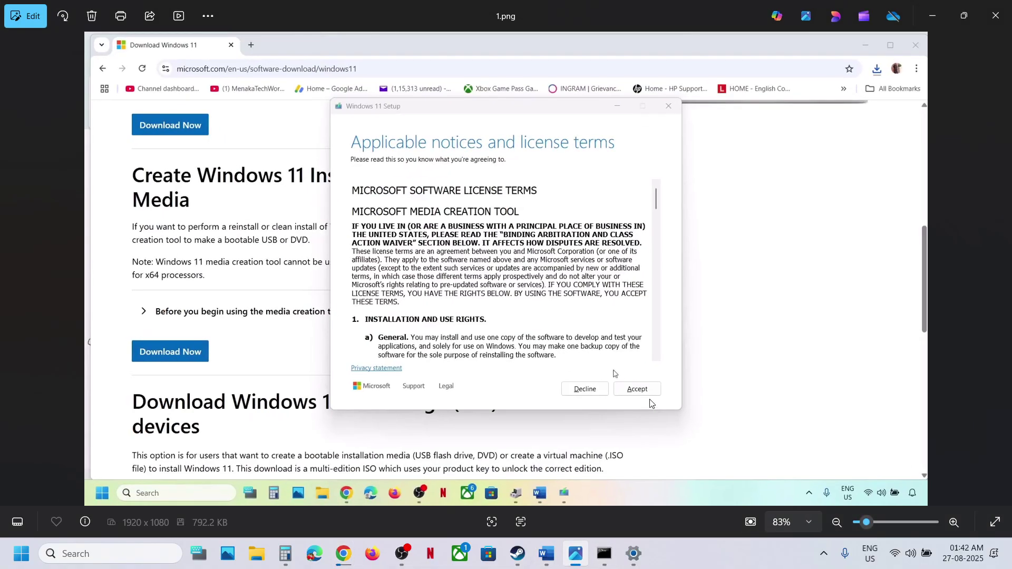
Page through the screenshots from language and edition choice to the saved ISO and mounted drive.
{"action": "key", "text": "Right"}
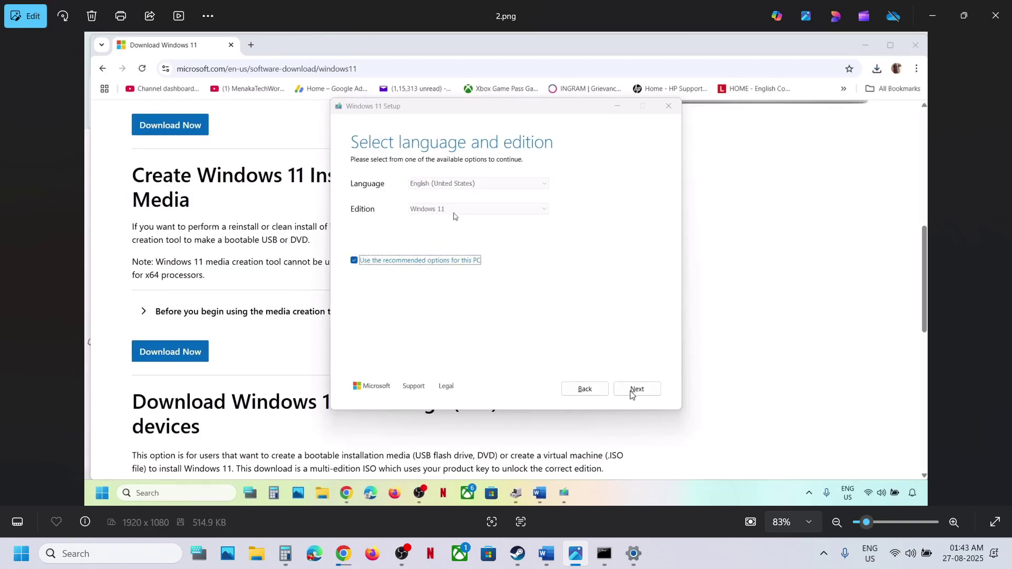
{"action": "key", "text": "Right"}
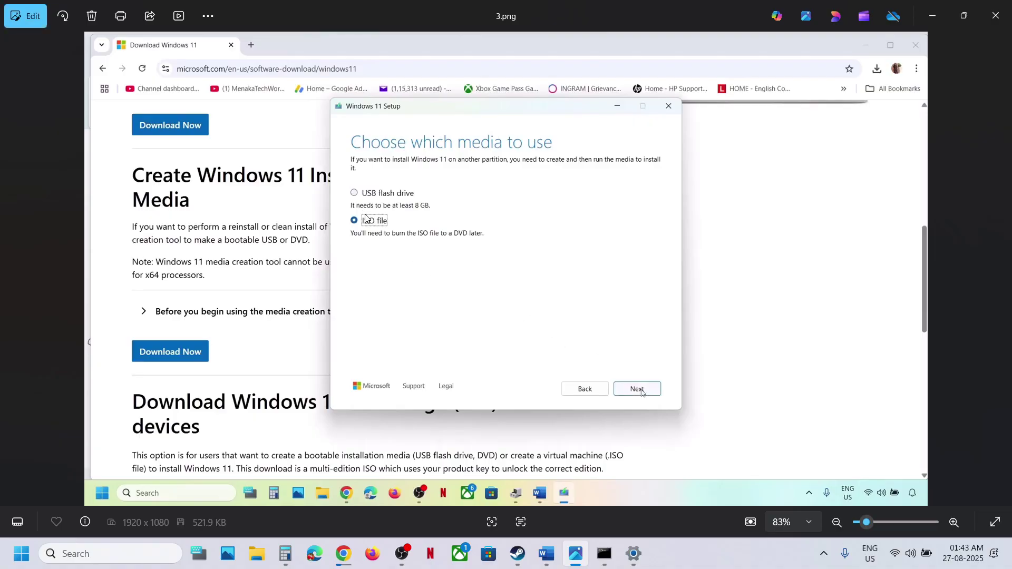
{"action": "key", "text": "Right"}
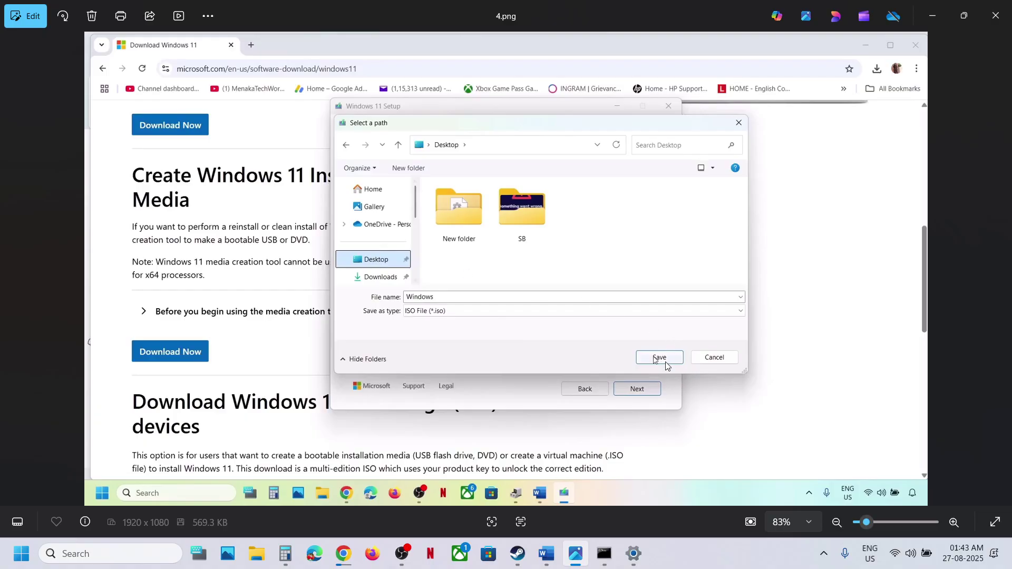
{"action": "key", "text": "Right"}
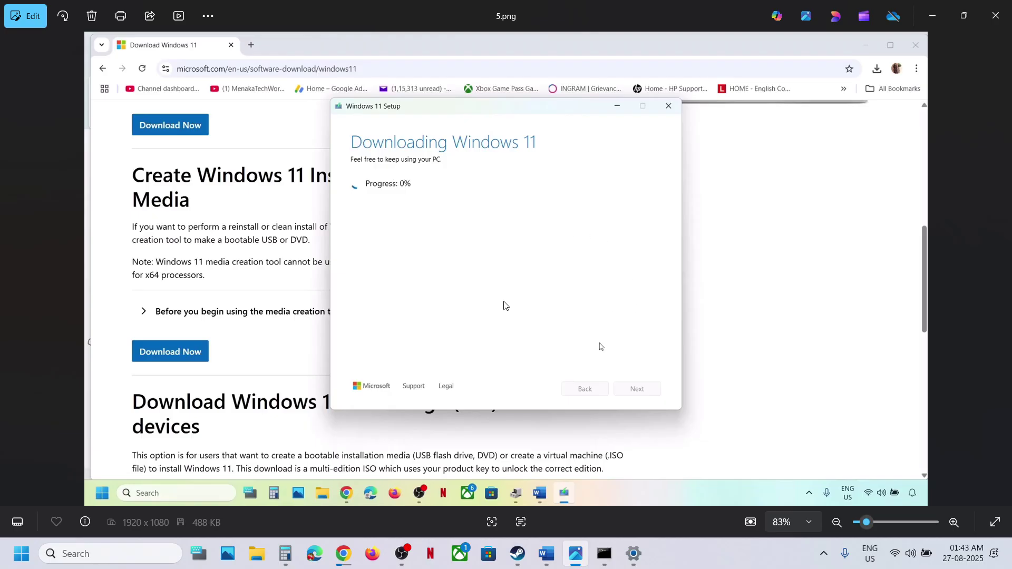
{"action": "key", "text": "Right"}
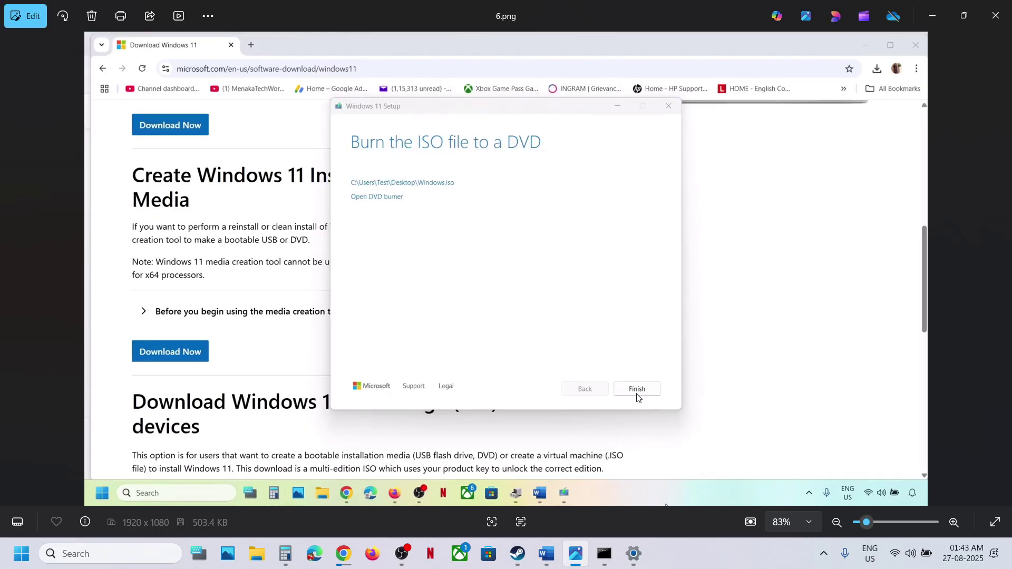
{"action": "key", "text": "Right"}
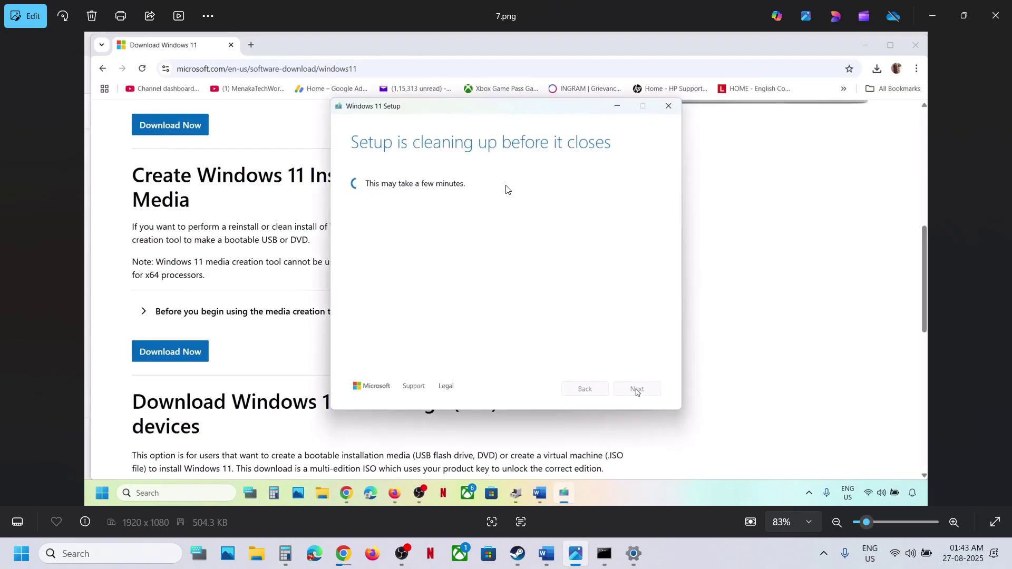
{"action": "key", "text": "Right"}
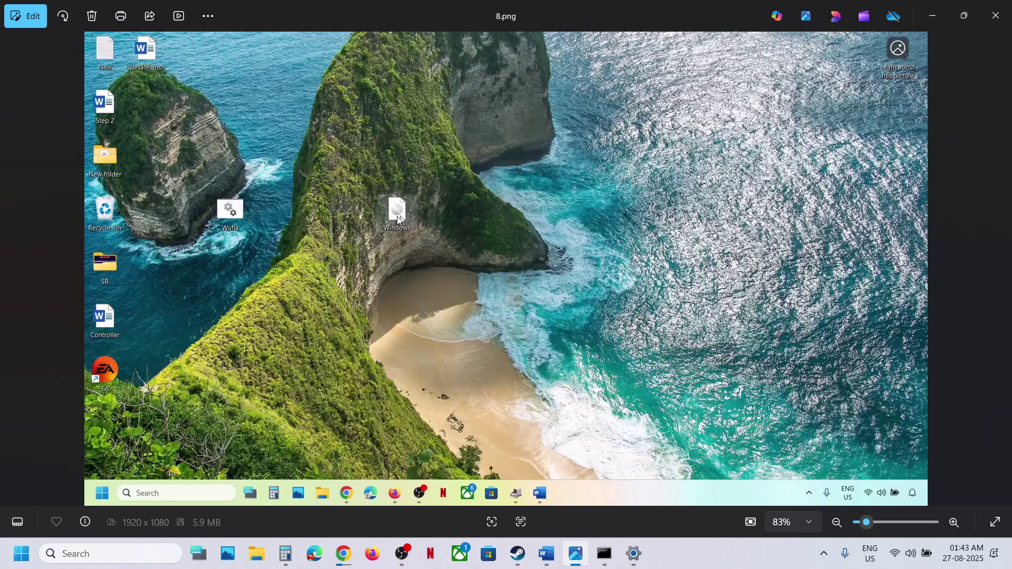
{"action": "key", "text": "Right"}
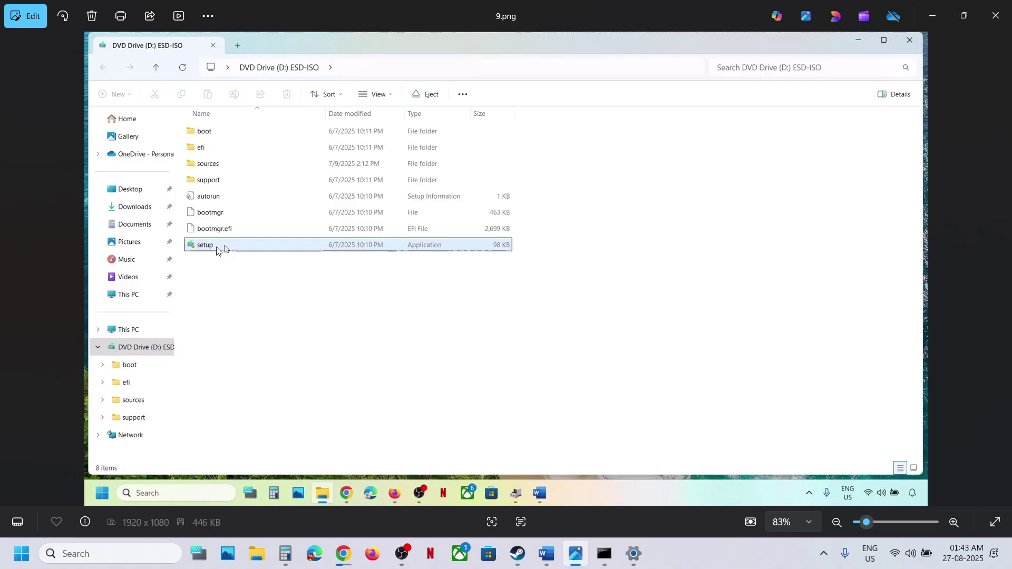
Advance through the permission prompt, Install Windows 11 and license terms screenshots to Ready to install (13.png).
{"action": "key", "text": "Right"}
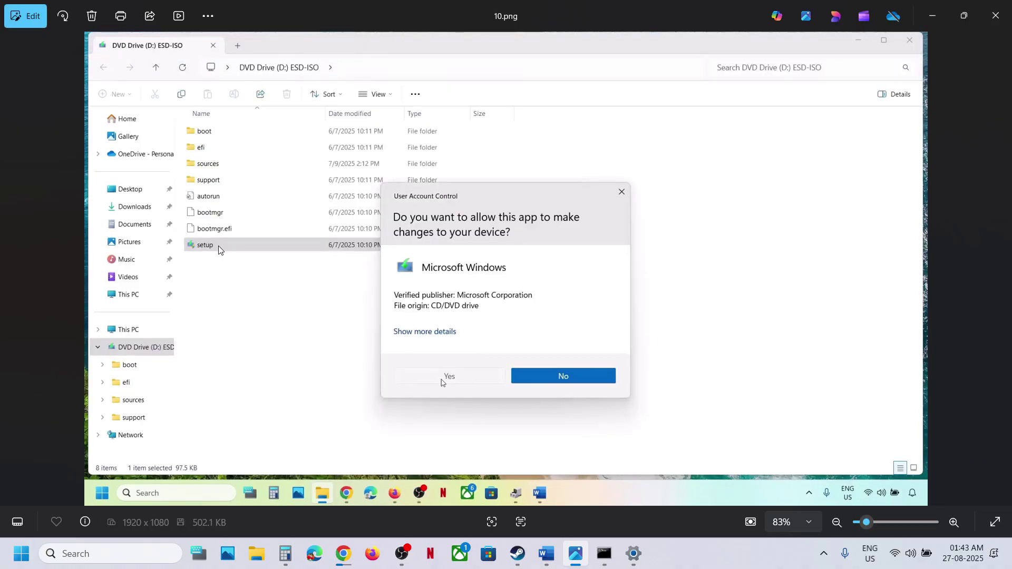
{"action": "key", "text": "Right"}
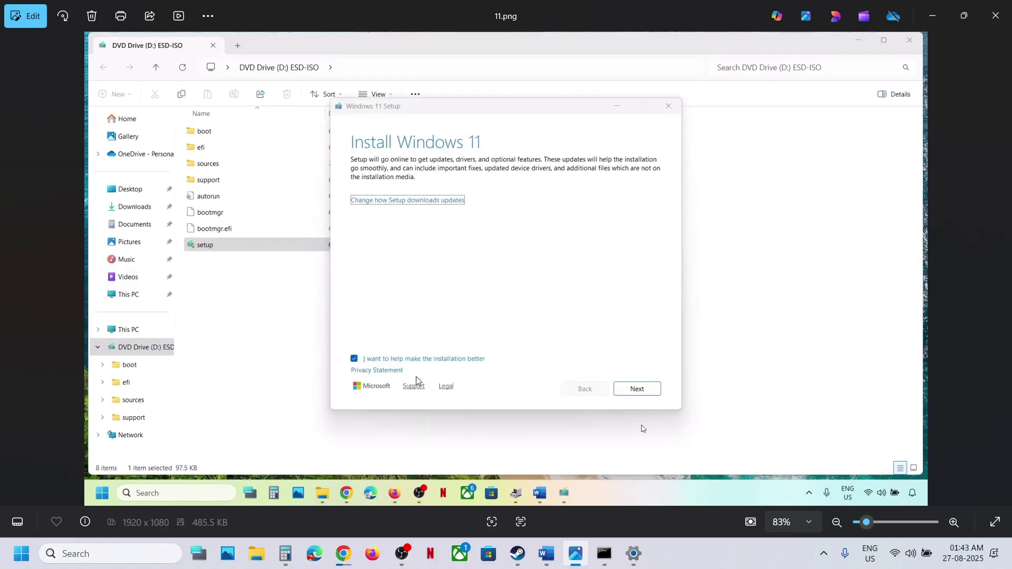
{"action": "key", "text": "Right"}
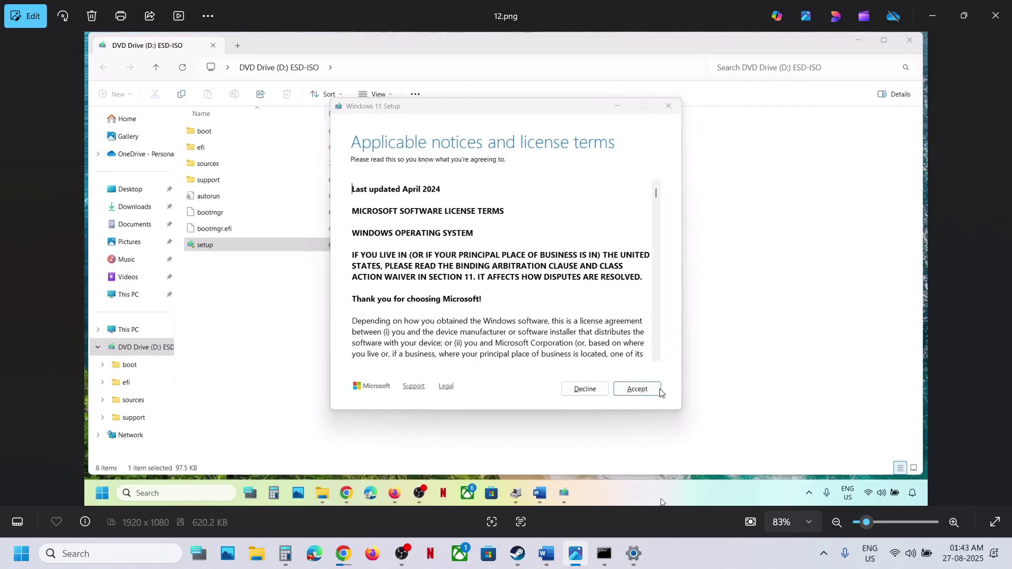
{"action": "key", "text": "Right"}
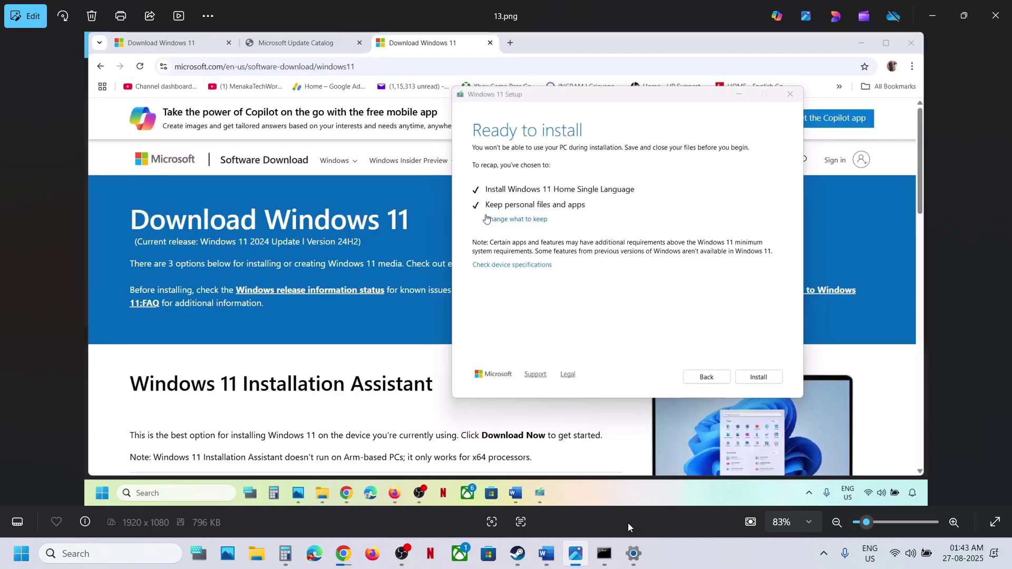
Check the Recovery settings page again, then scroll back to the title of the Word fix guide.
{"action": "left_click", "coordinate": [631, 559]}
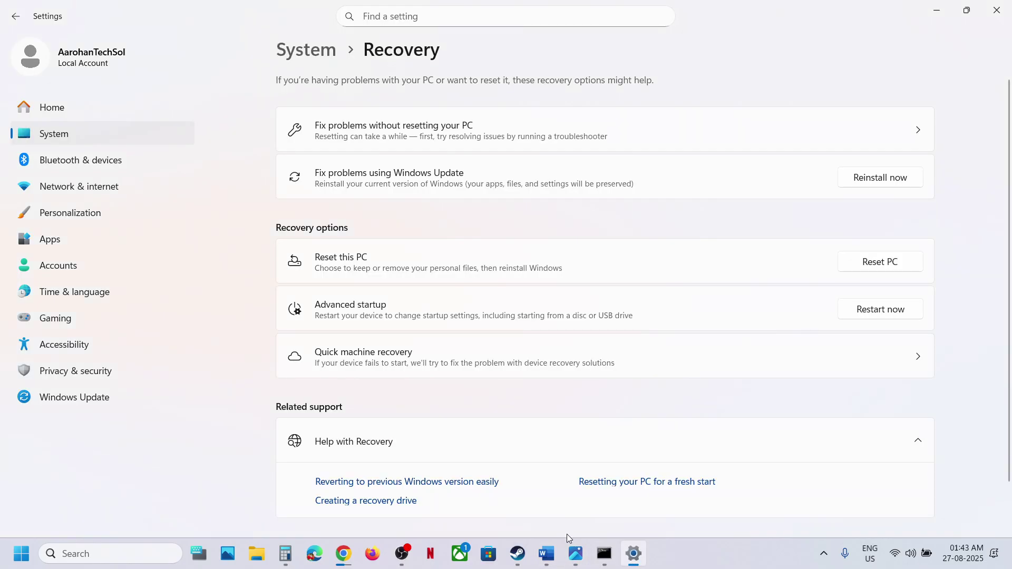
{"action": "left_click", "coordinate": [547, 554]}
{"action": "scroll", "coordinate": [454, 260], "scroll_direction": "up", "scroll_amount": 10}
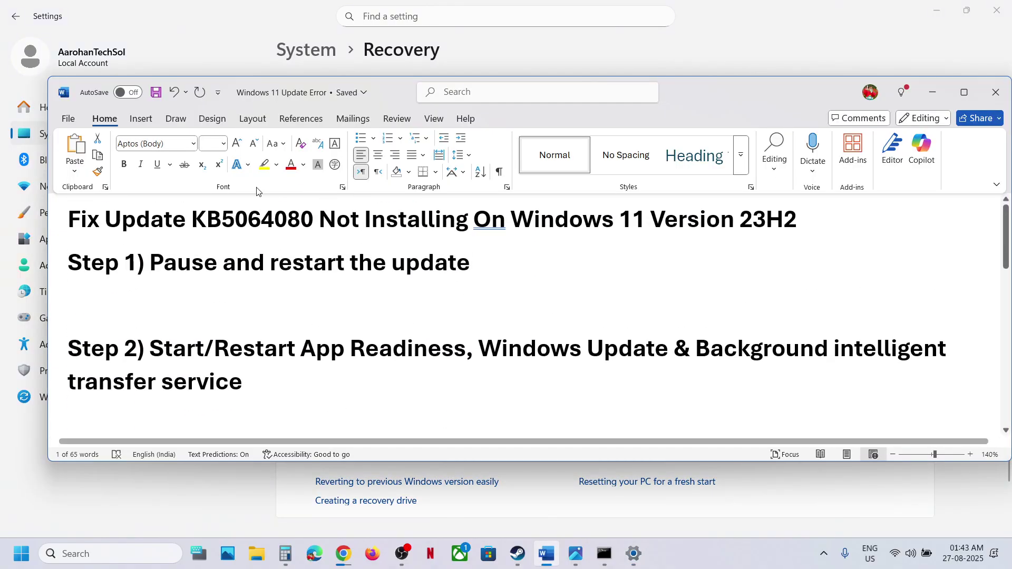